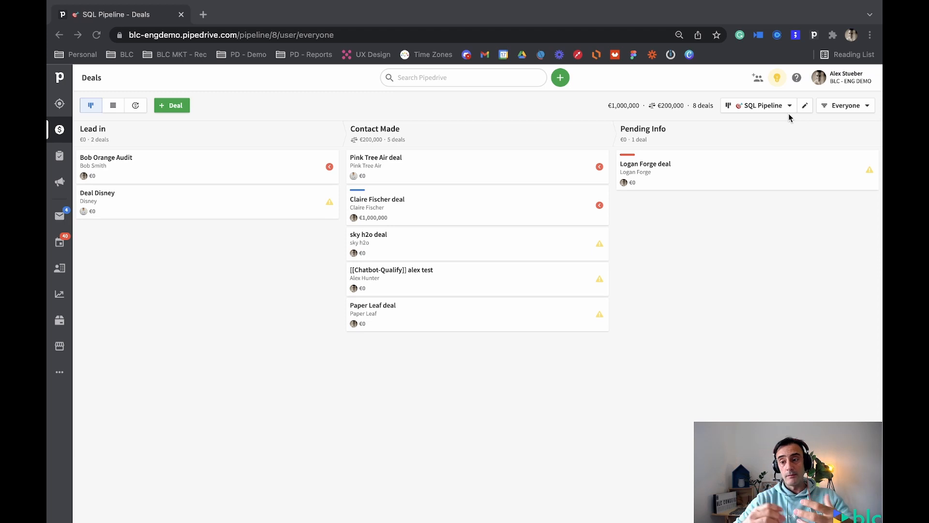
Open the Data fields page in the company settings.
left_click(850, 77)
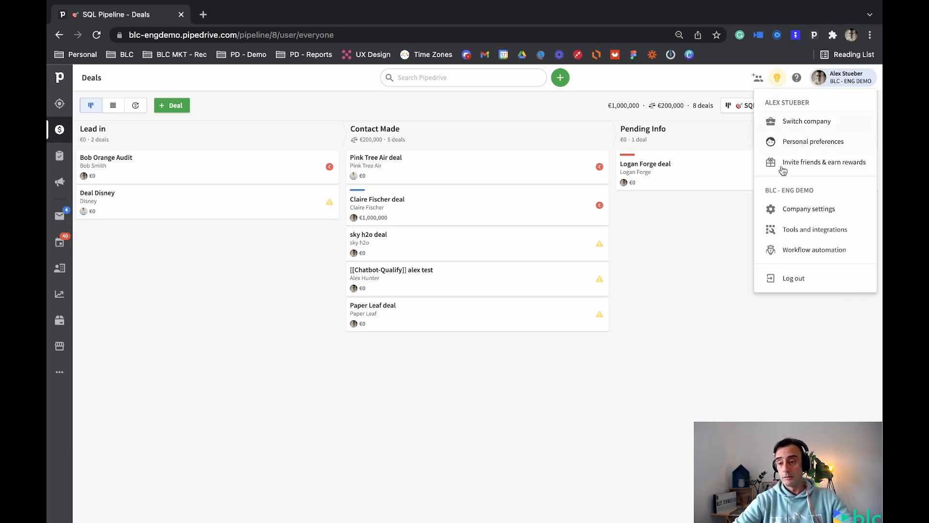
left_click(790, 213)
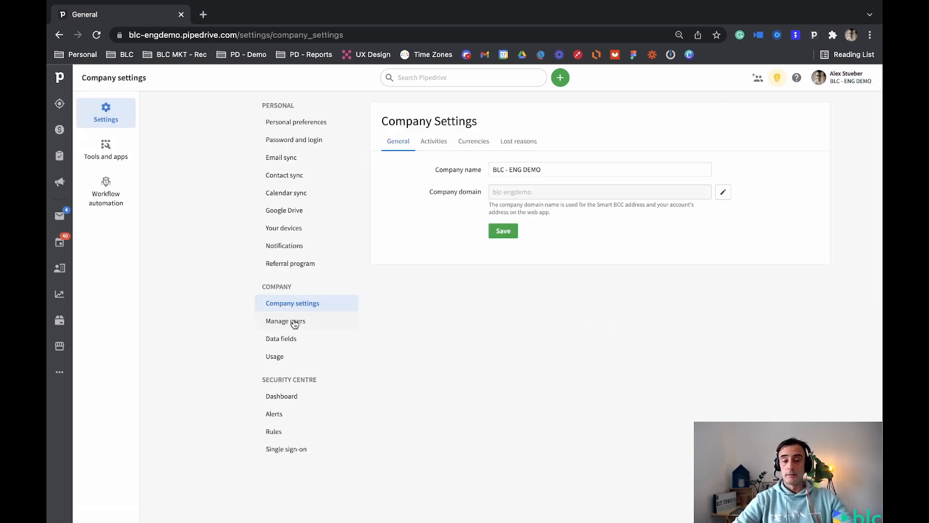
left_click(268, 339)
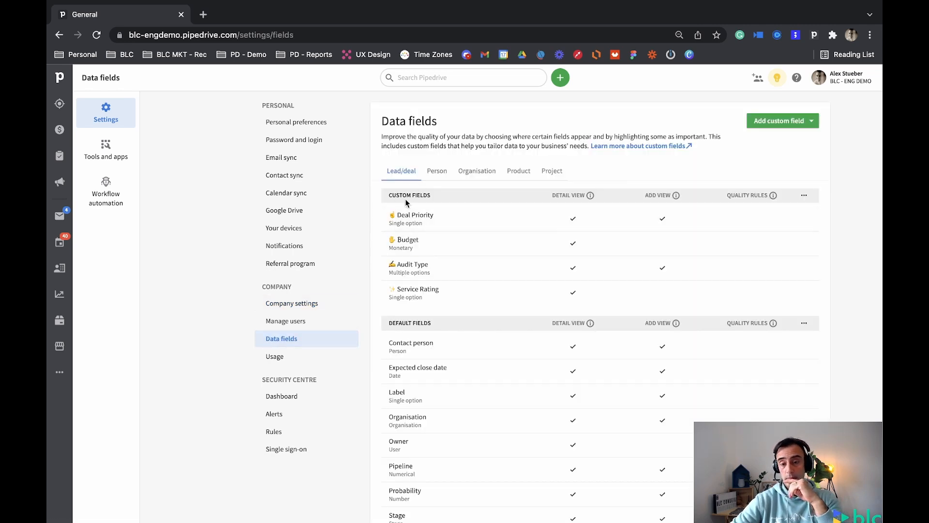
Open the Deals board in a separate browser tab and view the list of available pipelines.
left_click(60, 131, "super")
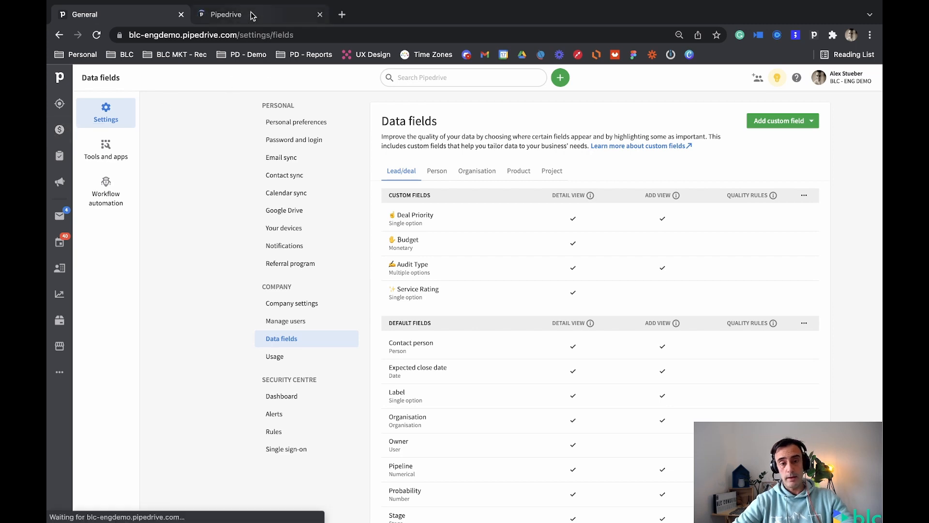
left_click(251, 14)
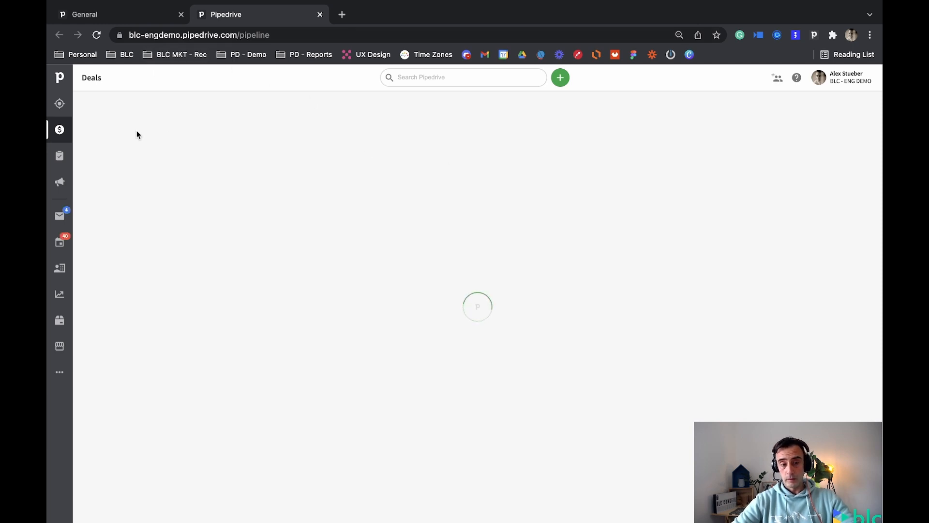
left_click(62, 131)
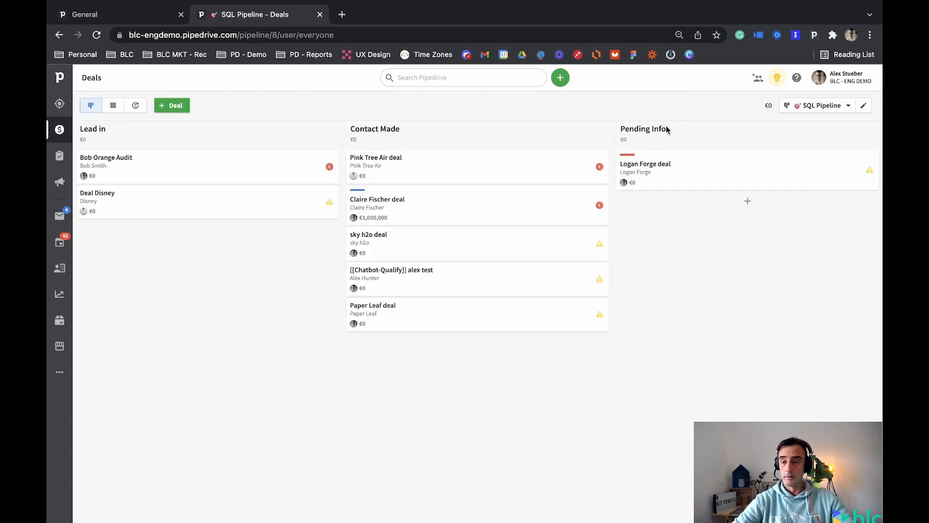
left_click(782, 110)
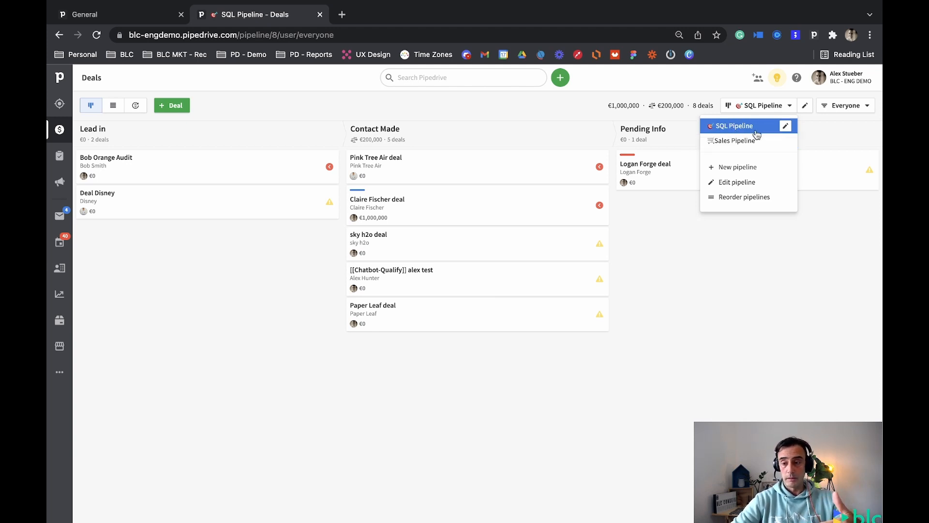
Return to the Data fields page and start a new custom lead/deal field named "Field 1 - SQL Pipe".
left_click(179, 19)
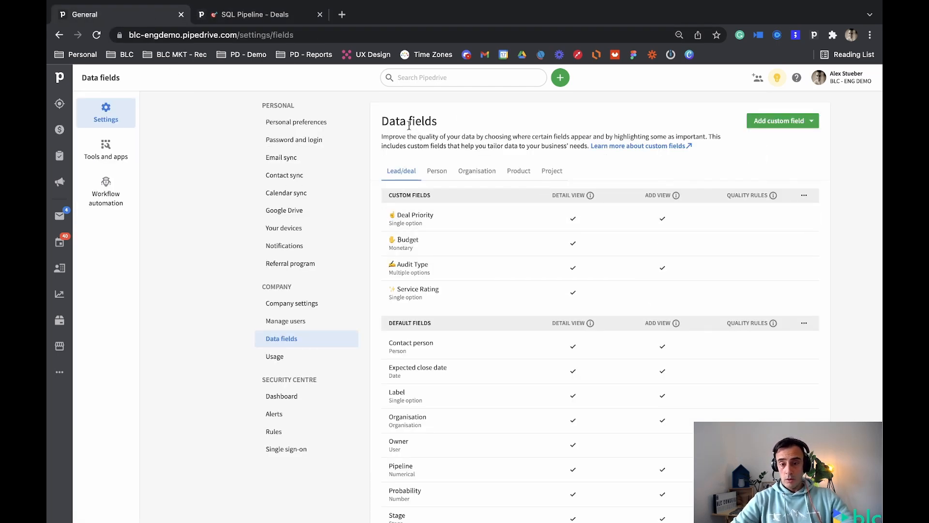
left_click(812, 124)
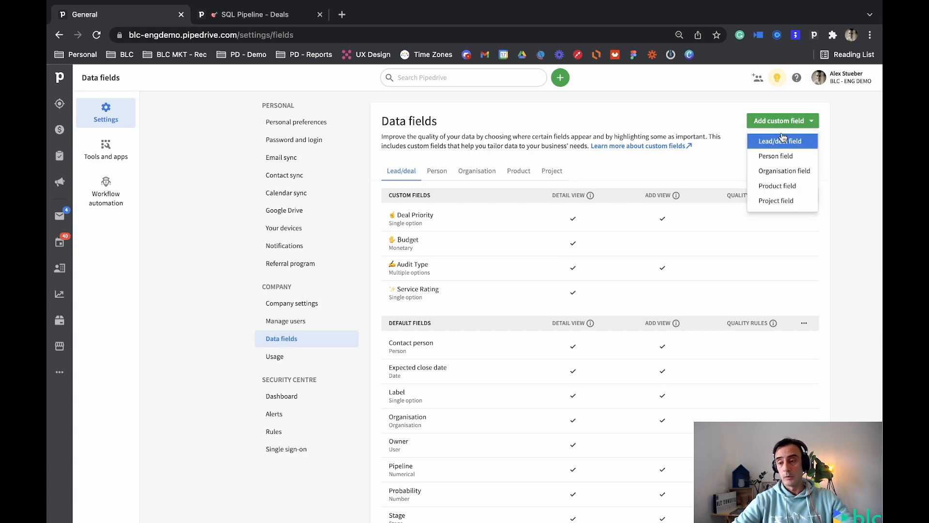
left_click(805, 143)
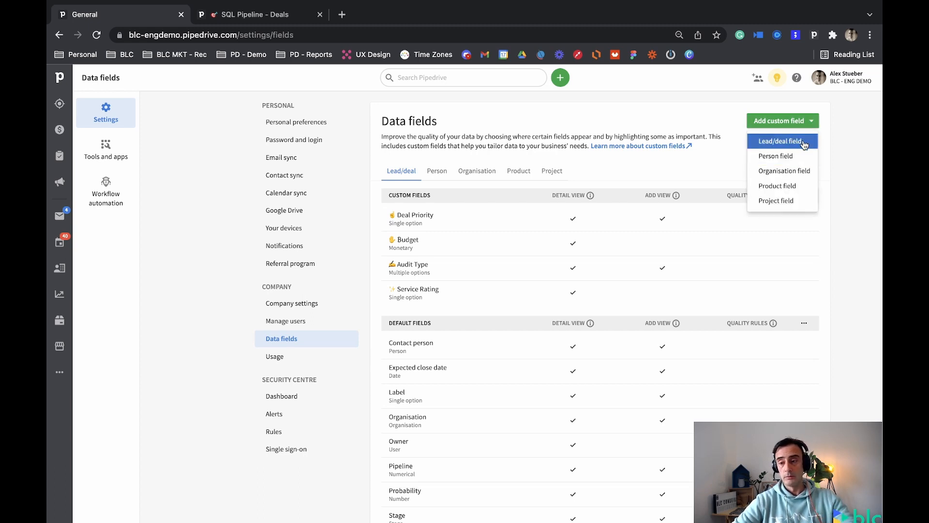
left_click(342, 113)
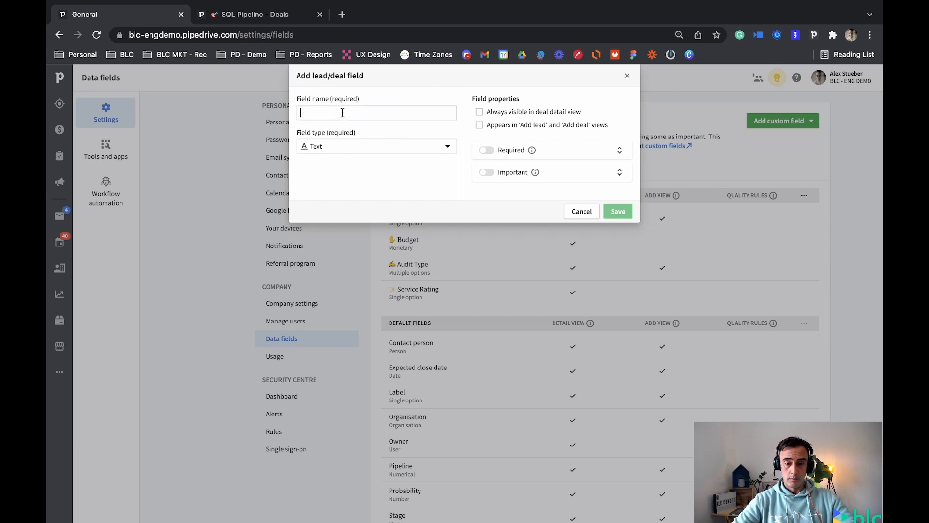
type("Fi")
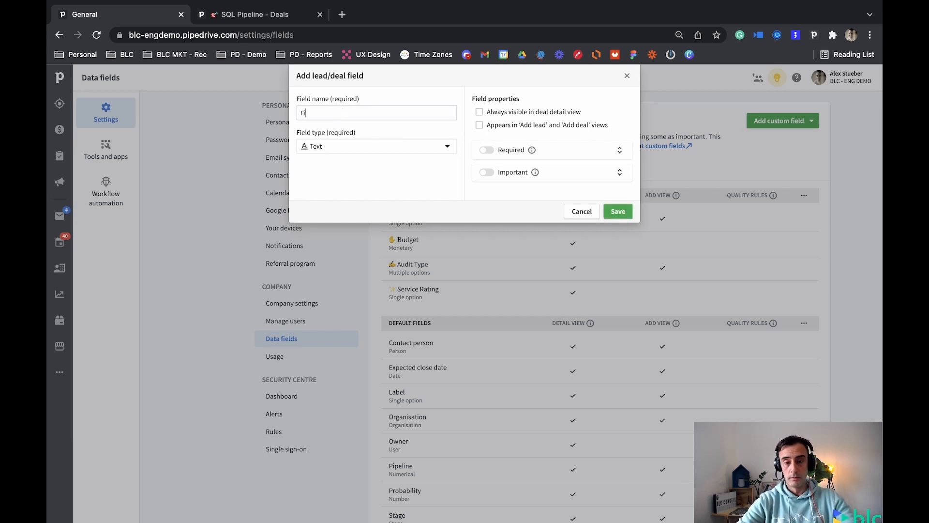
type("eld 1")
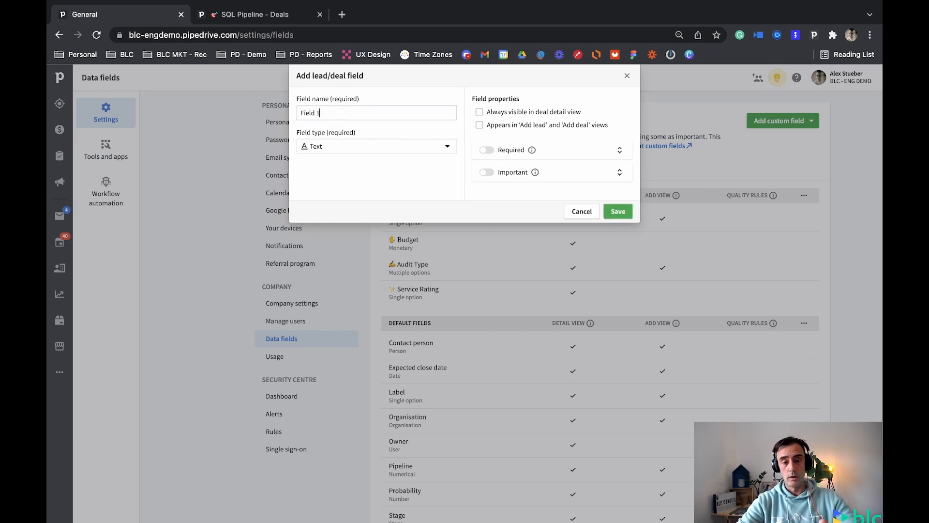
type(" - ")
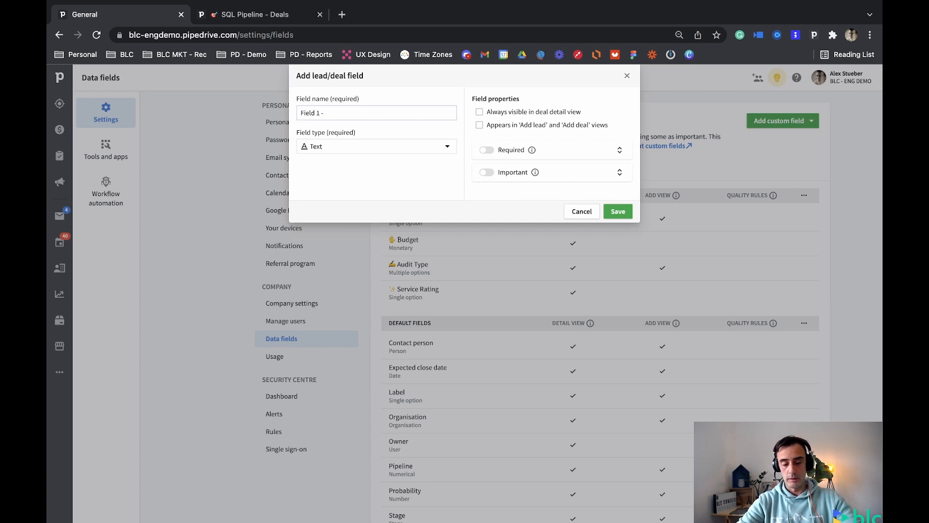
type("SQL")
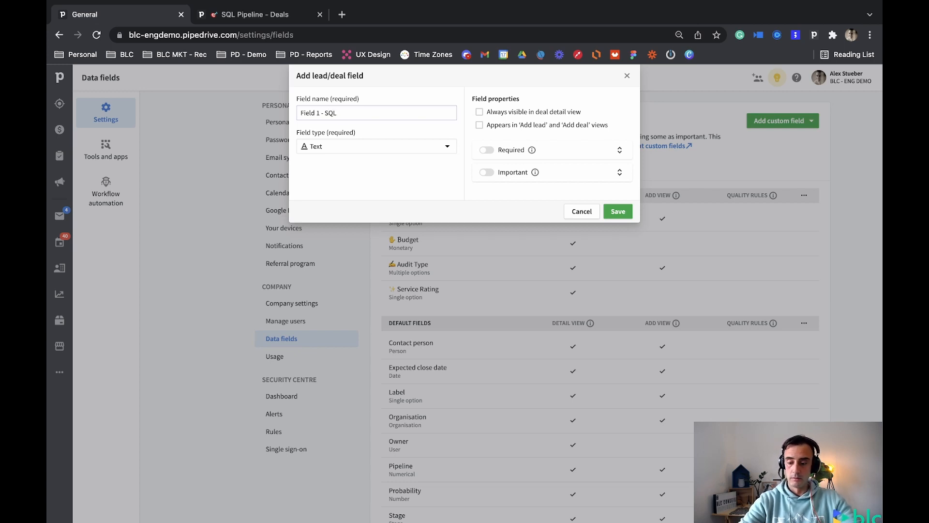
type(" Pipe")
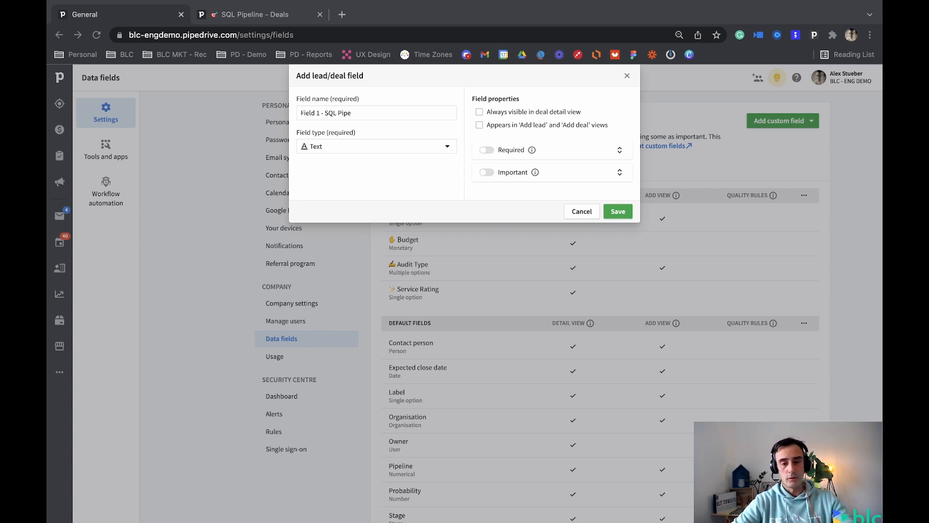
Prefix the new field's name with "♣ - ", make it always visible in the deal detail view and save it.
left_click(299, 113)
type("♣")
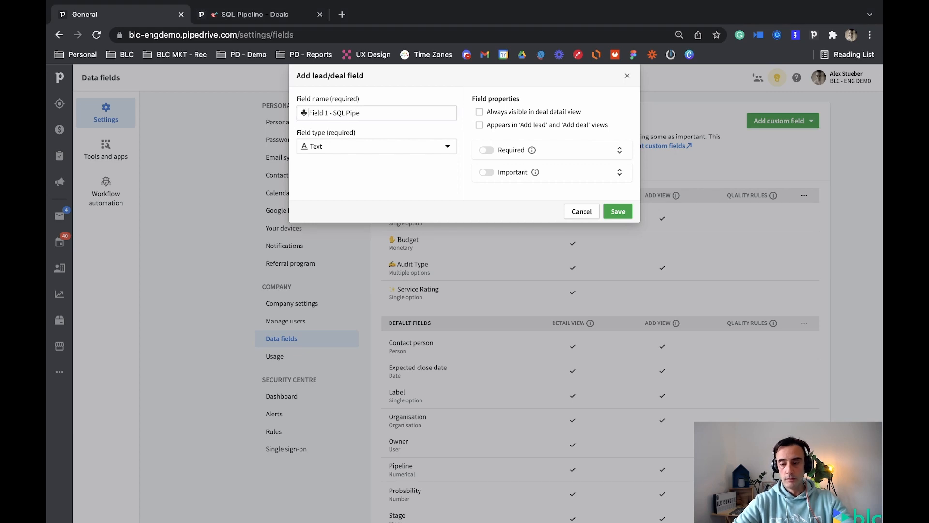
type("-")
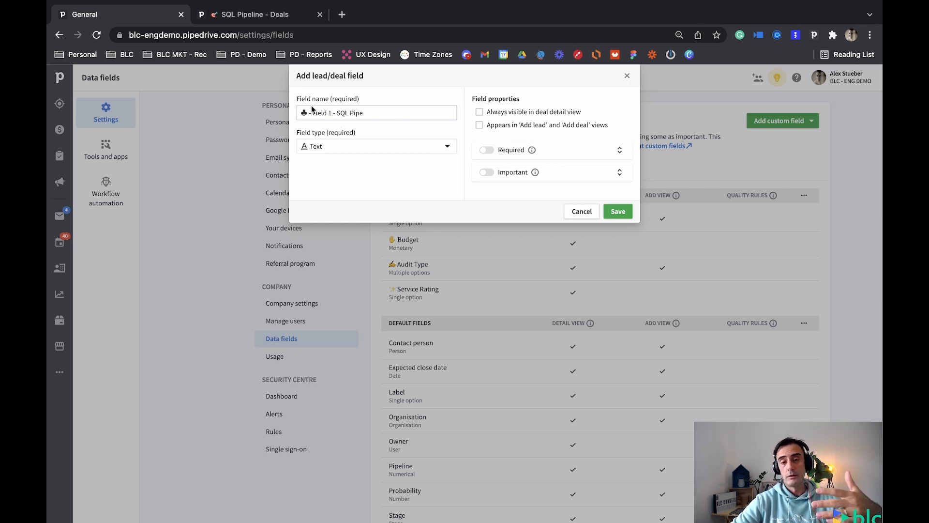
left_click_drag(336, 113, 371, 111)
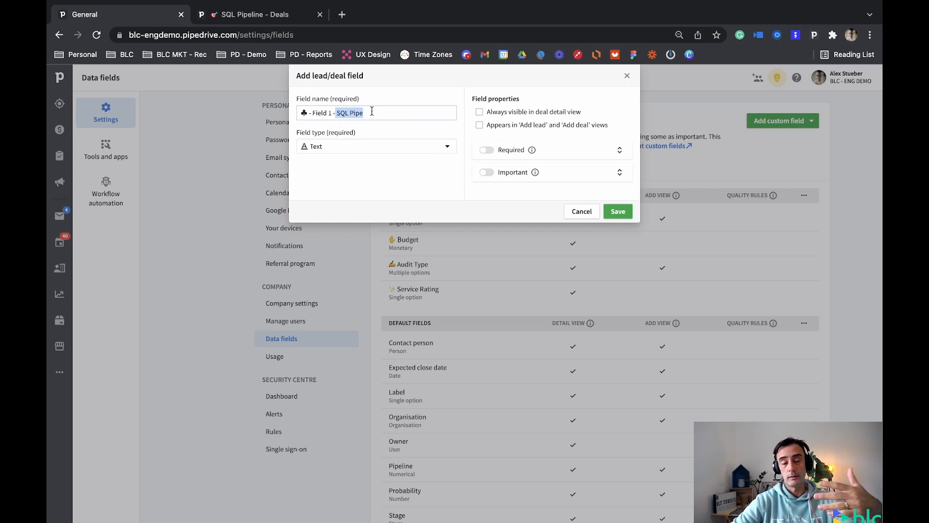
left_click(304, 113)
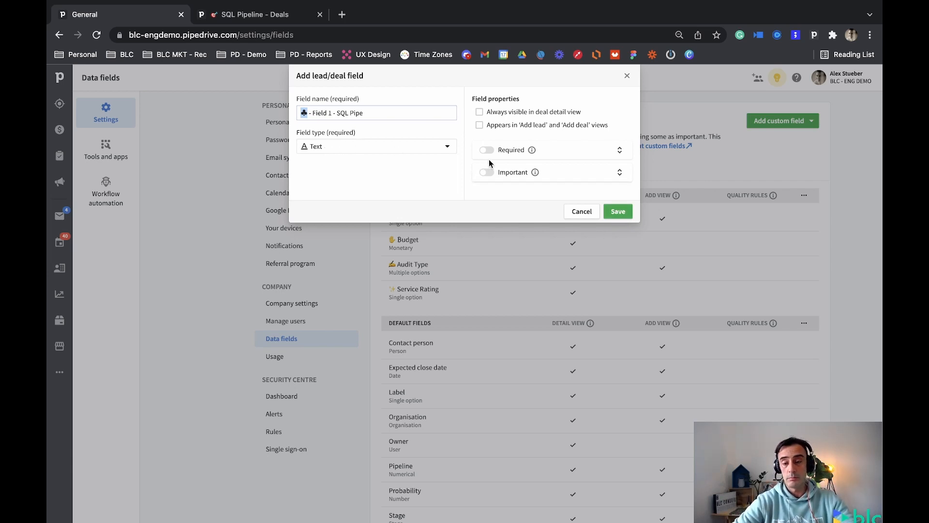
left_click(480, 112)
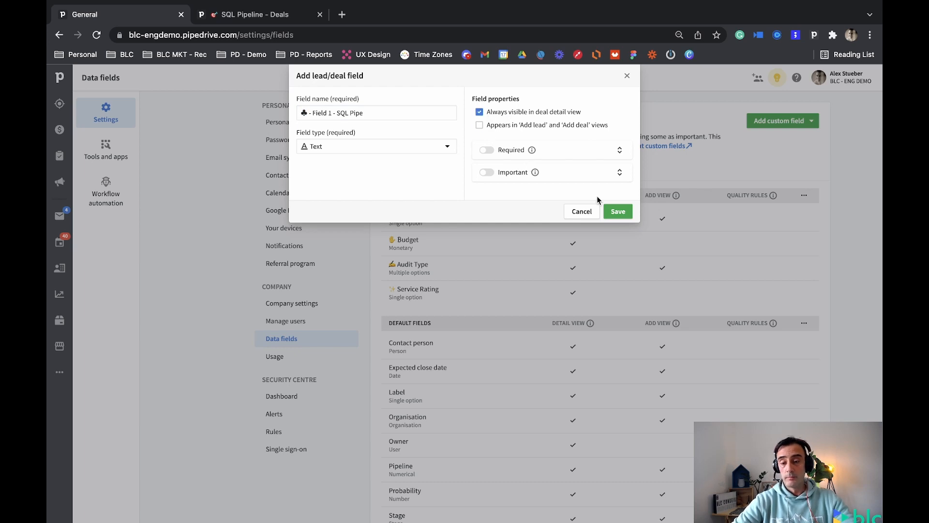
left_click(613, 212)
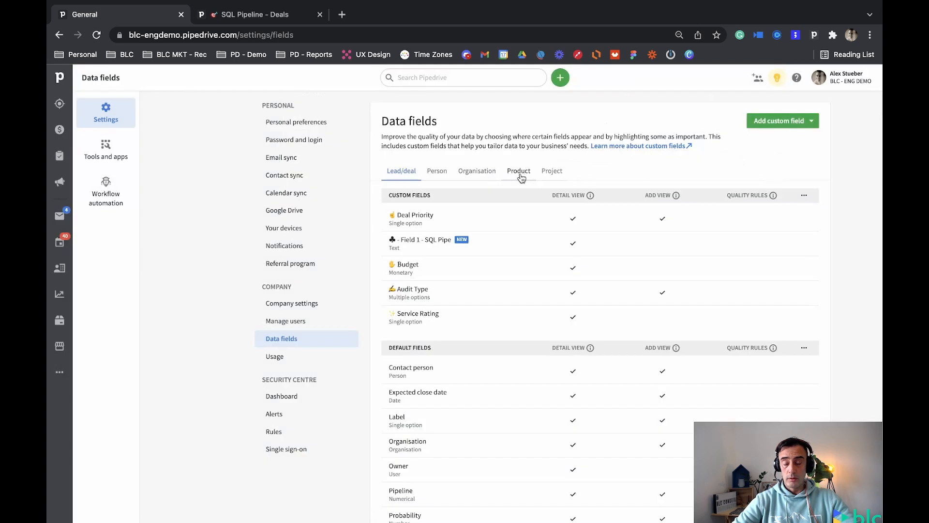
Copy the full name of the custom field "♣ - Field 1 - SQL Pipe" from its edit form.
left_click(808, 125)
left_click(478, 246)
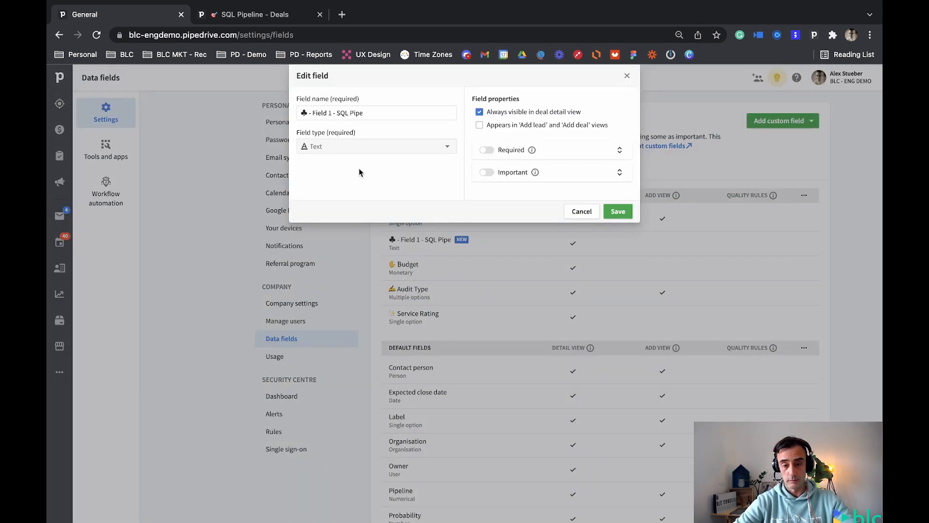
left_click_drag(379, 117, 291, 115)
key("ctrl+c")
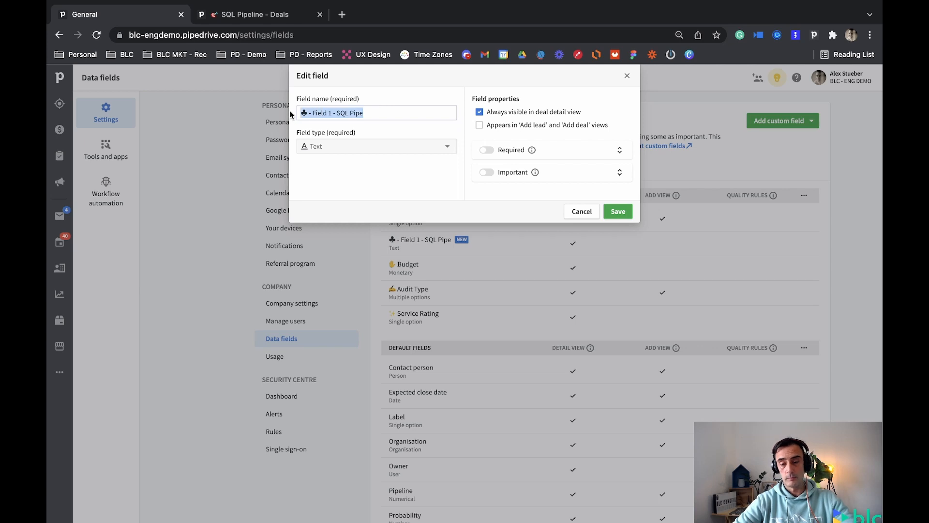
left_click(611, 210)
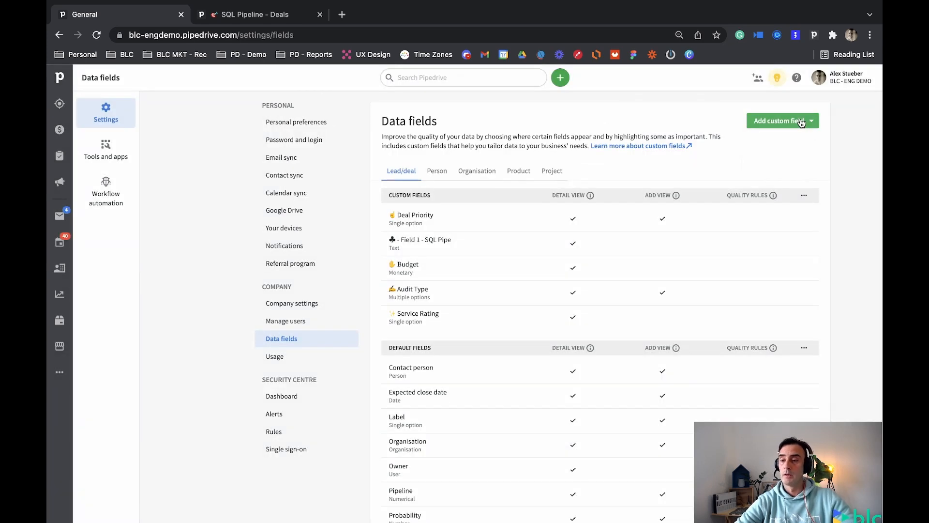
Add a lead/deal text field named "♣ - Field 2 - SQL Pipe" that is always visible in the deal detail view.
left_click(817, 125)
left_click(779, 141)
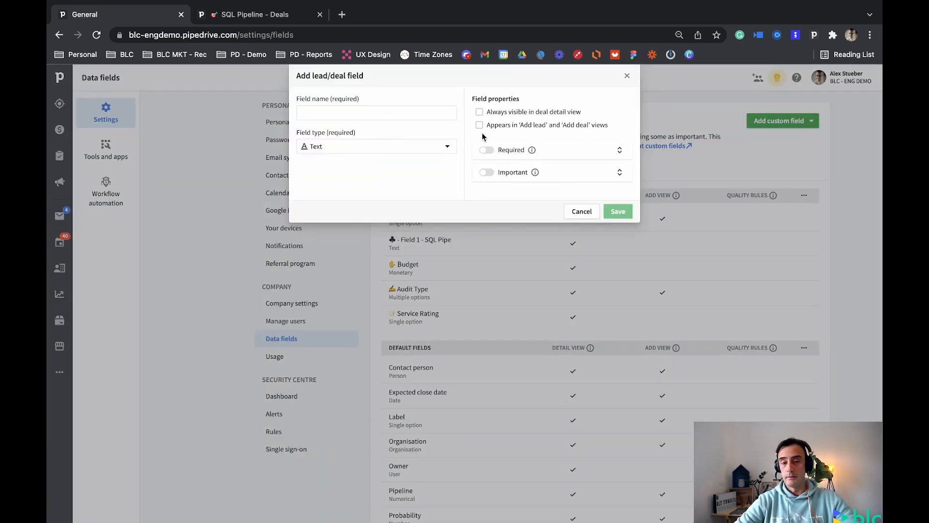
left_click(398, 110)
key("ctrl+v")
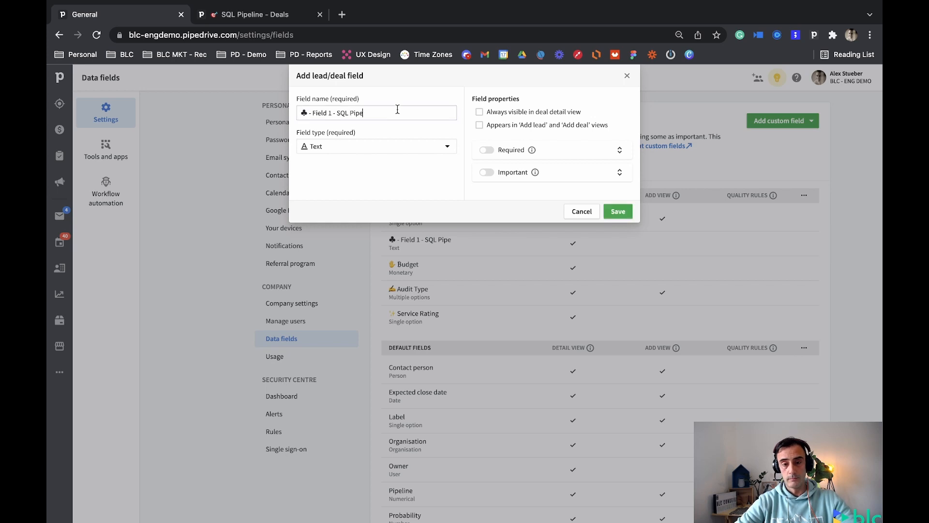
left_click(333, 113)
double_click(330, 113)
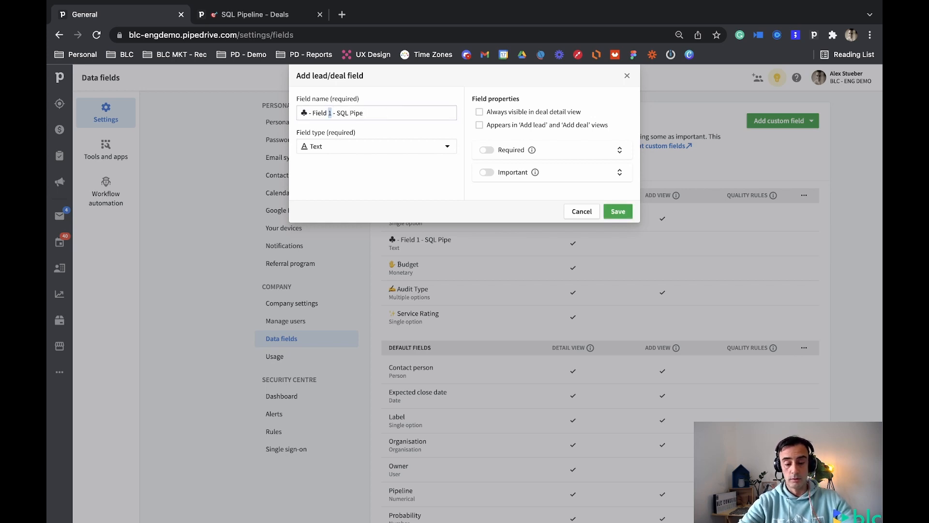
type("2")
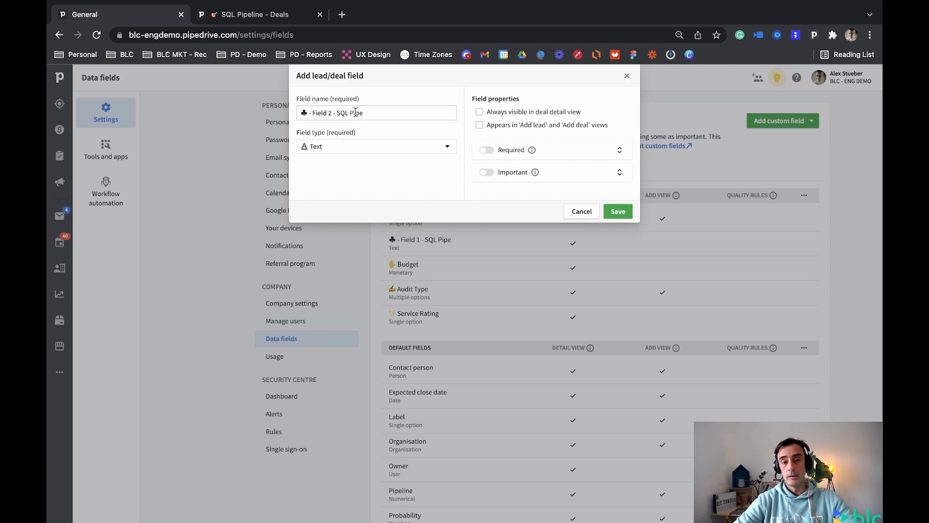
double_click(301, 113)
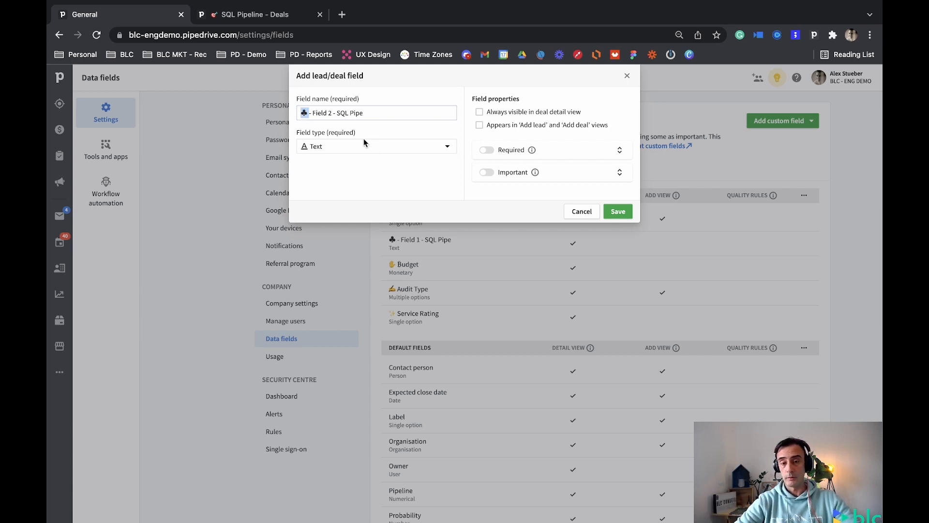
left_click(495, 116)
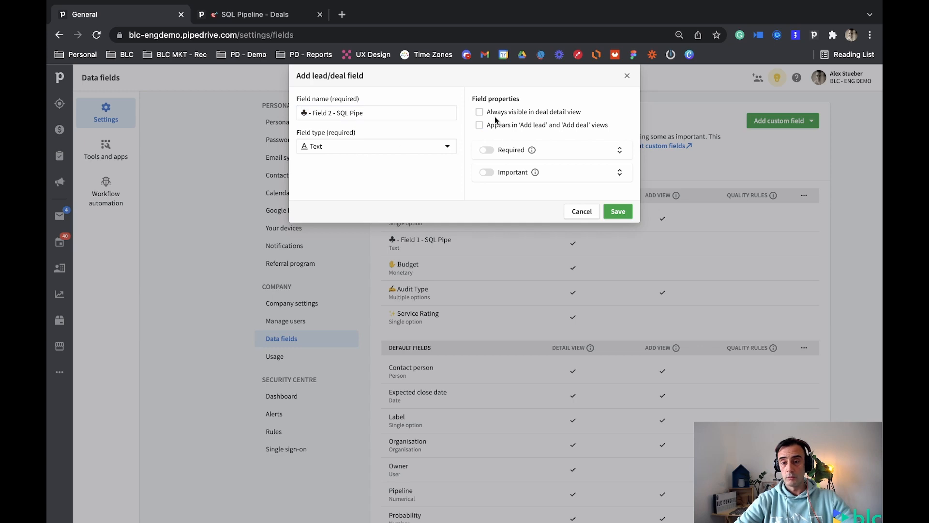
left_click(619, 211)
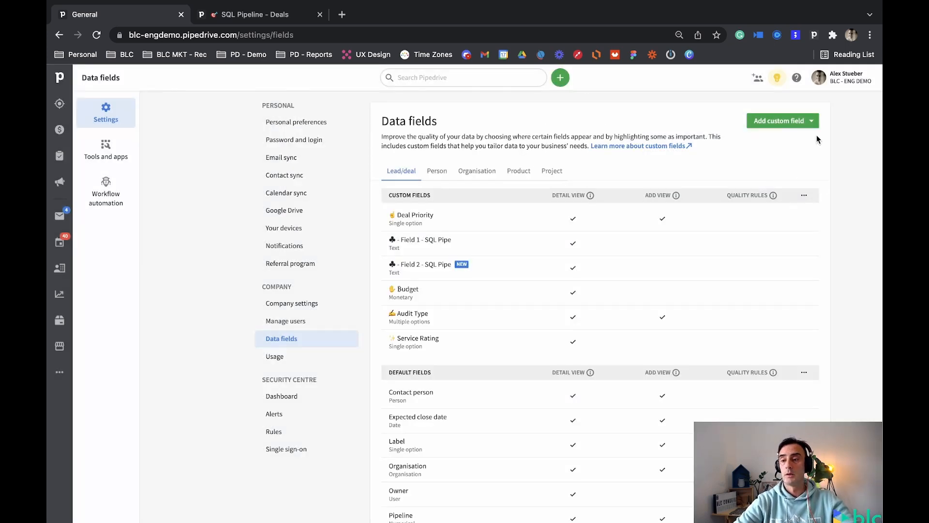
Start a new custom lead/deal field named "♣ - Field 3 - SQL Pipe".
left_click(811, 121)
left_click(770, 128)
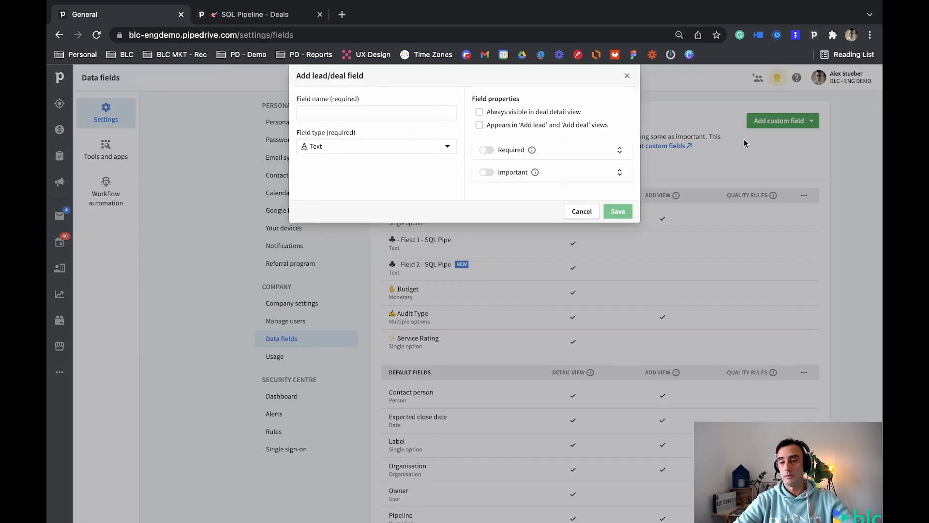
left_click(356, 111)
key("ctrl+v")
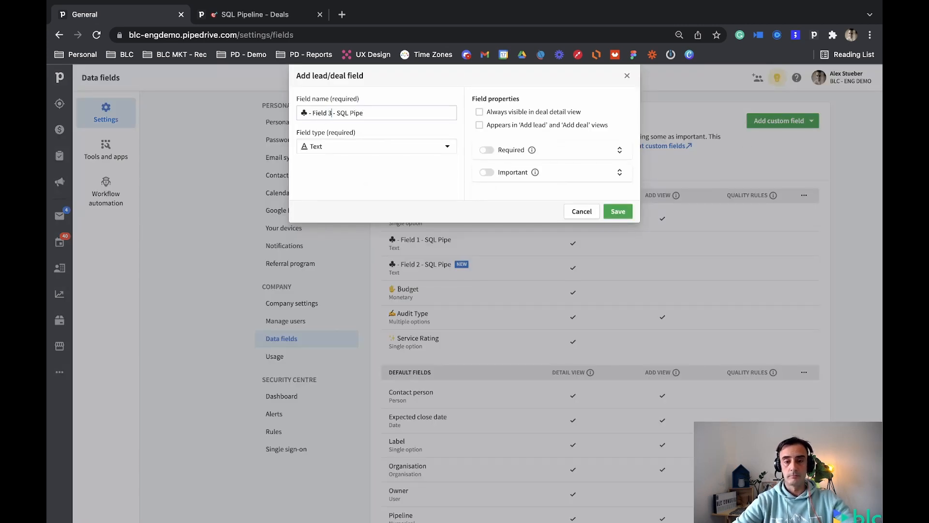
Make the new field a single option type with options "Op 1" and "Op 2", always visible in deal detail view, and save it.
left_click(329, 146)
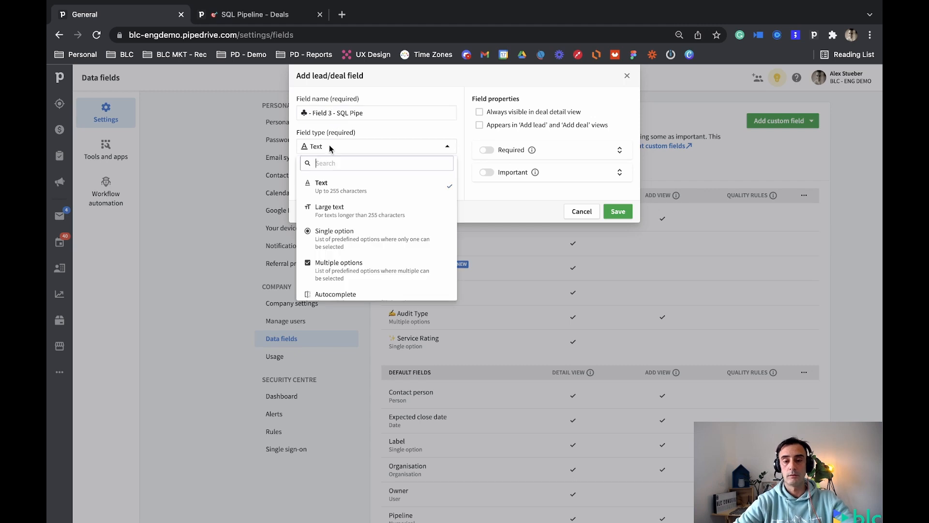
left_click(343, 231)
left_click(349, 187)
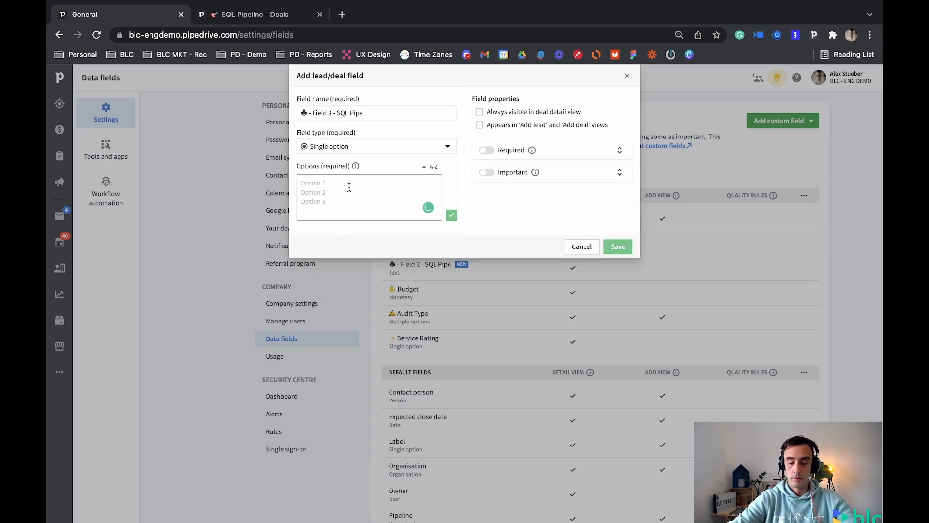
type("Op 2")
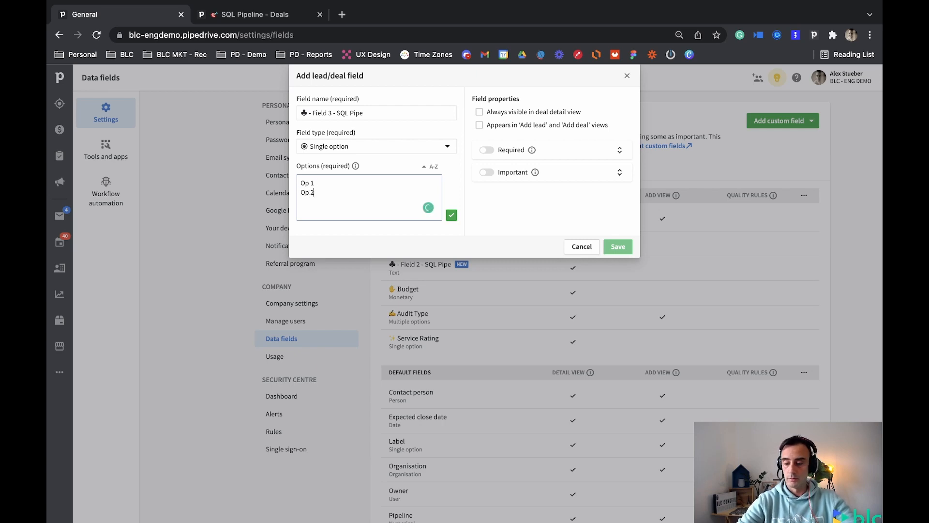
left_click(452, 215)
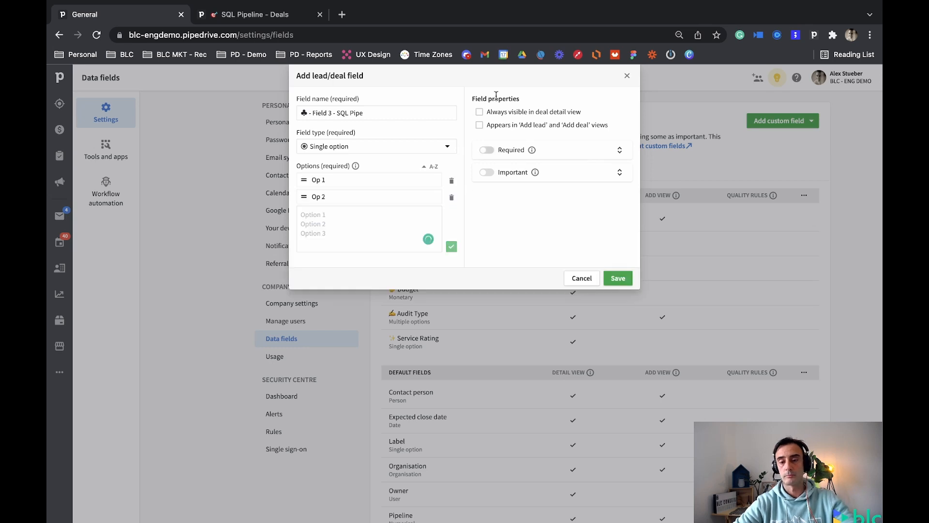
left_click(479, 112)
left_click(616, 277)
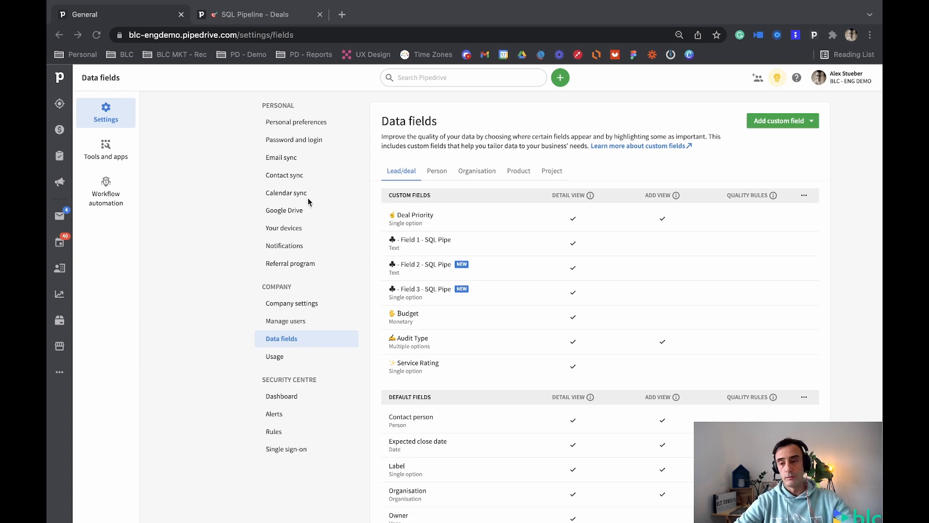
Start a new custom lead/deal text field named "♦ - Custom Fields Sales Pipeline".
left_click(804, 120)
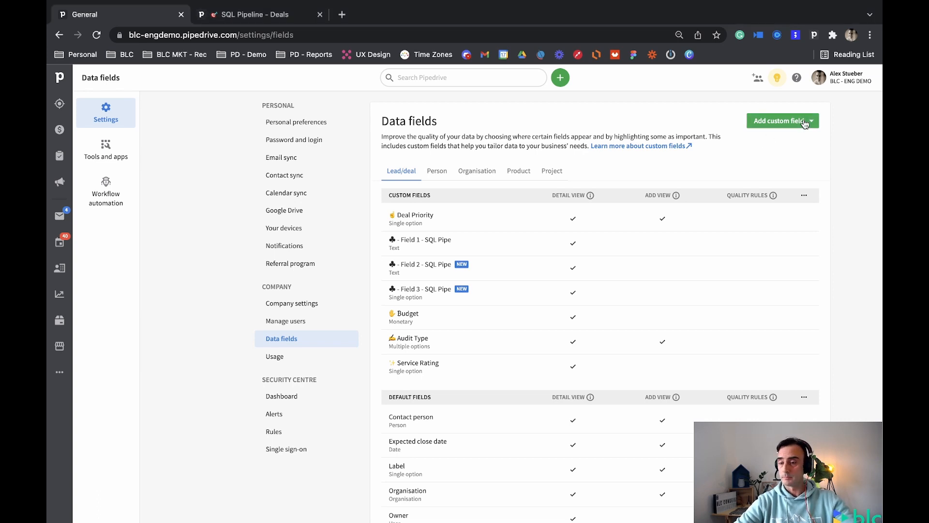
left_click(805, 121)
left_click(772, 141)
left_click(377, 109)
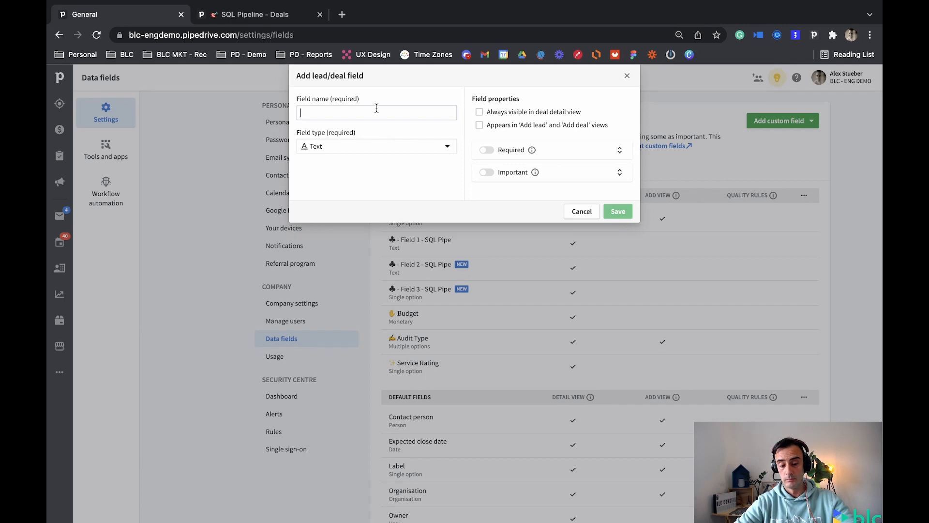
type("♦")
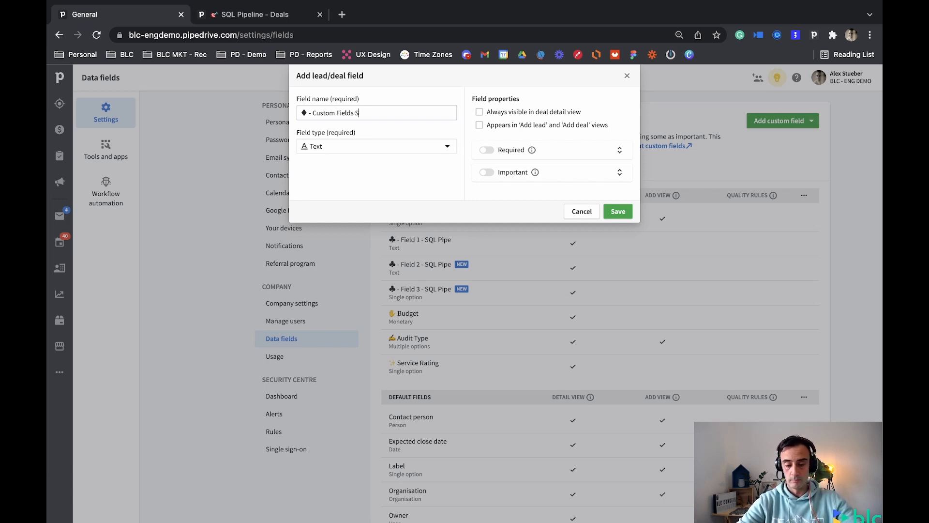
type("Pipeline")
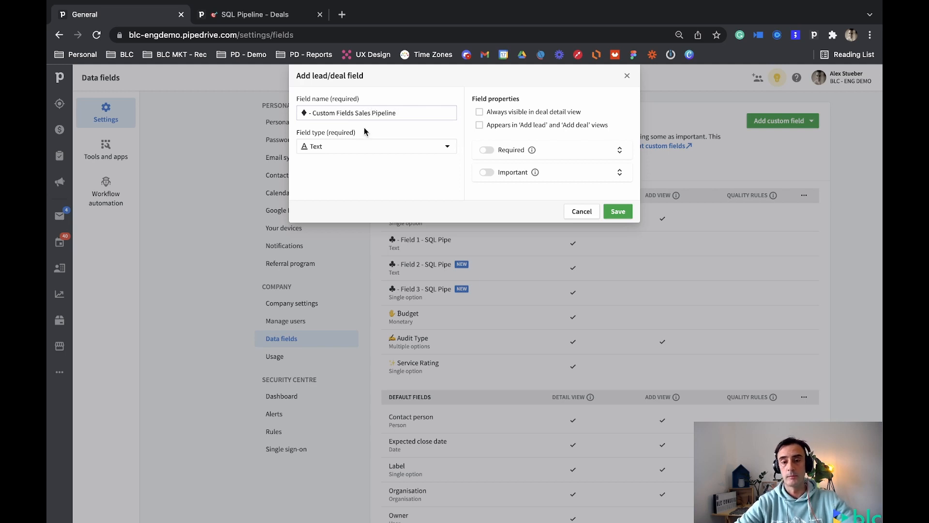
Make the new field always visible in deal detail view, copy its full name and save it.
left_click(479, 111)
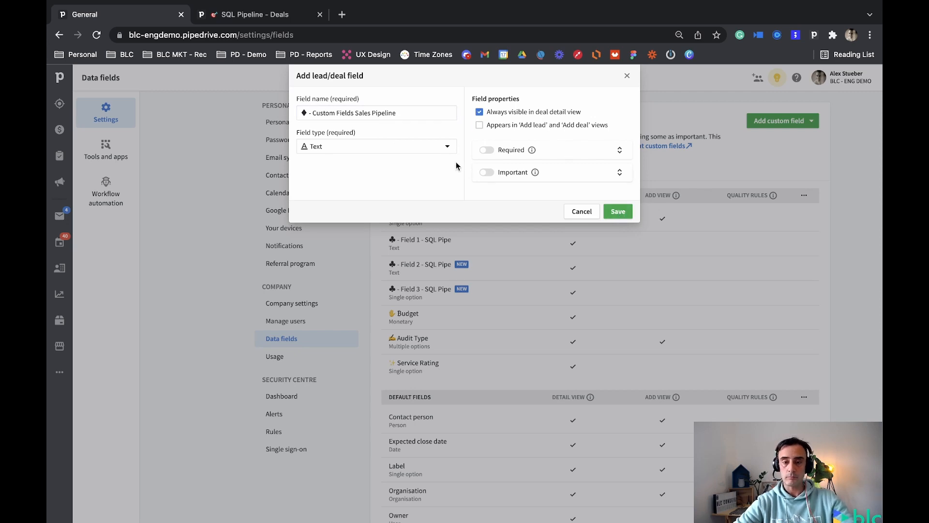
triple_click(433, 112)
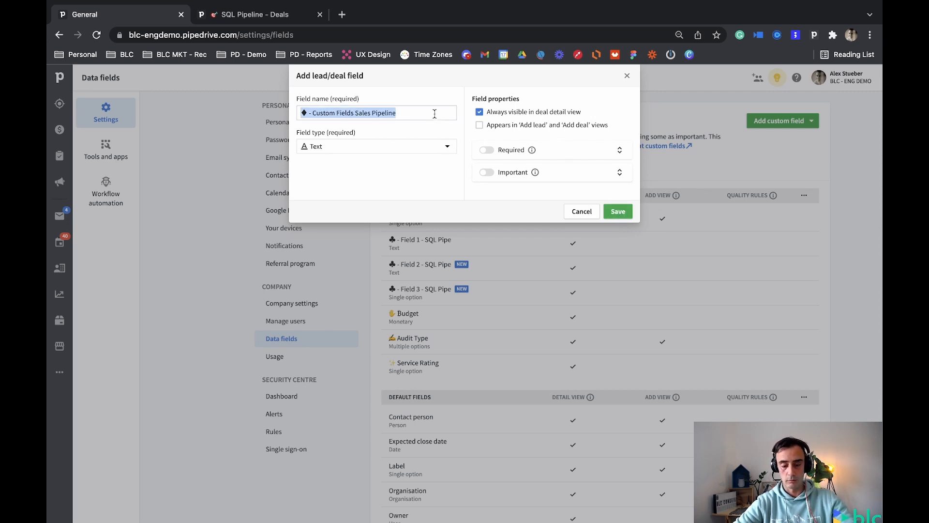
left_click(618, 212)
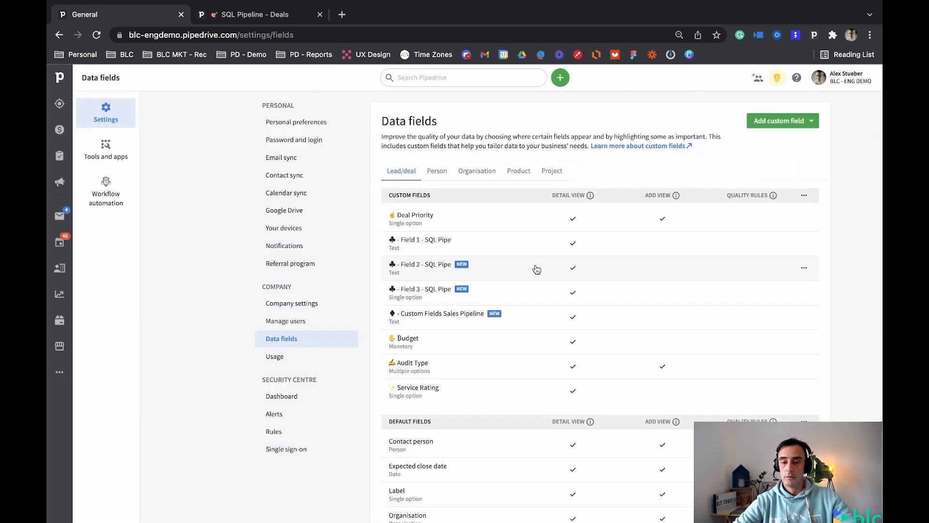
Add a large text lead/deal field with the copied name "♦ - Custom Fields Sales Pipeline", always visible in deal detail view.
left_click(787, 125)
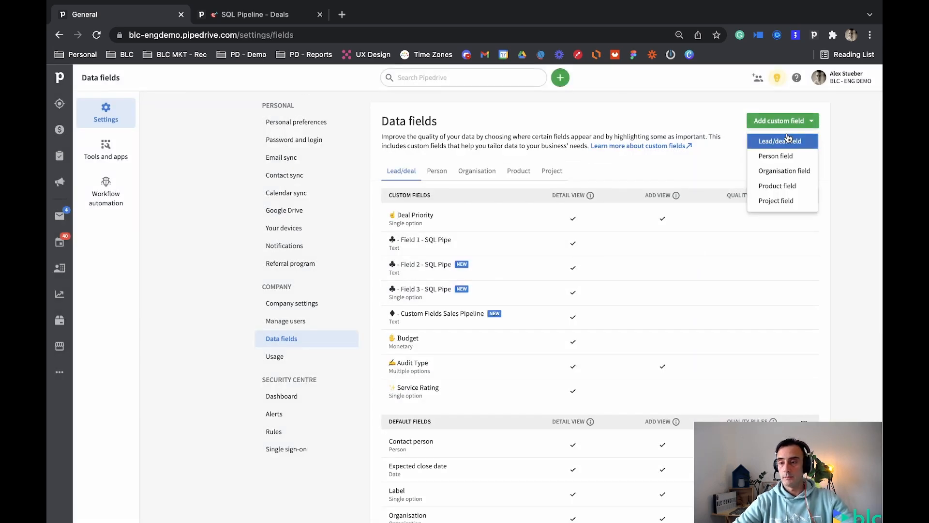
left_click(780, 141)
type("♦ - Custom Fields Sales Pipeline")
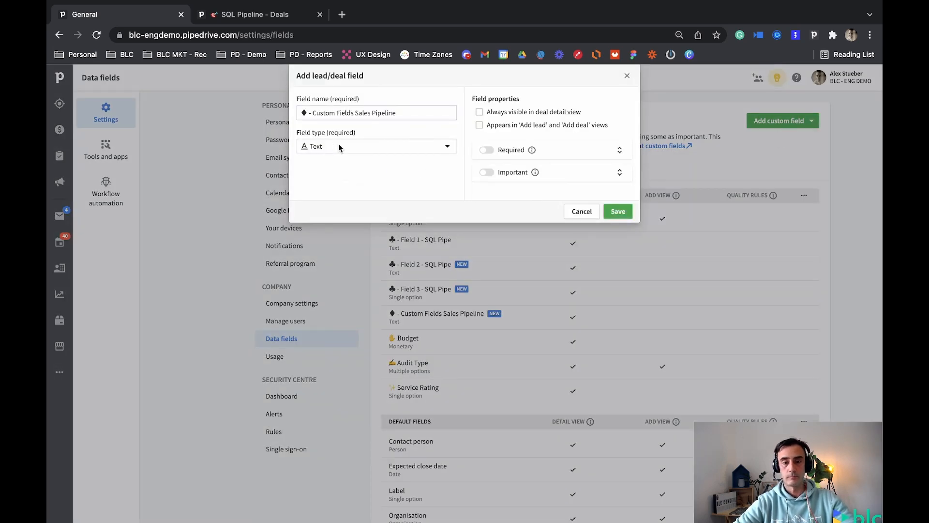
left_click(340, 148)
left_click(342, 207)
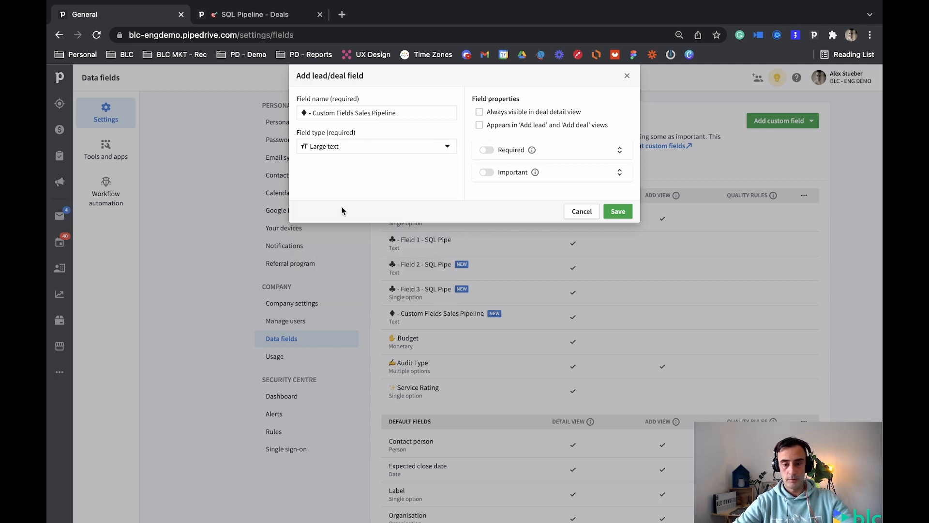
left_click(501, 112)
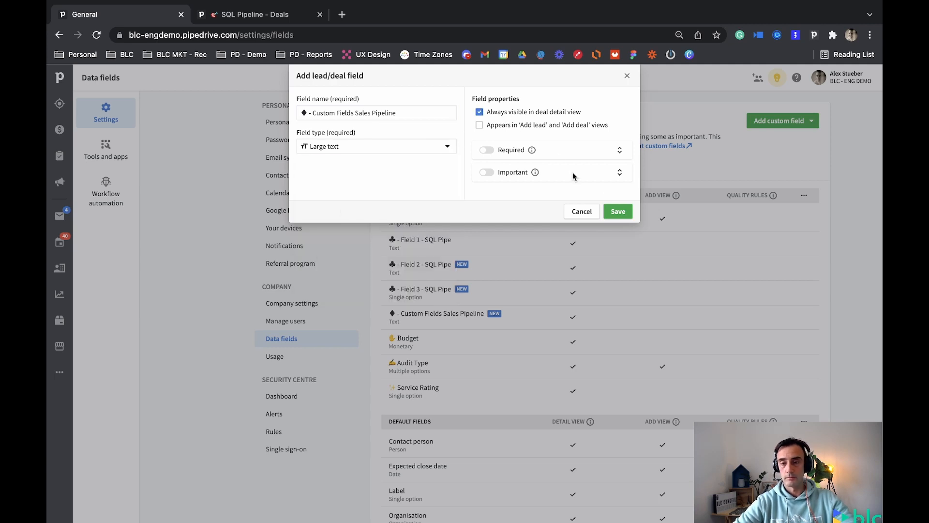
left_click(622, 211)
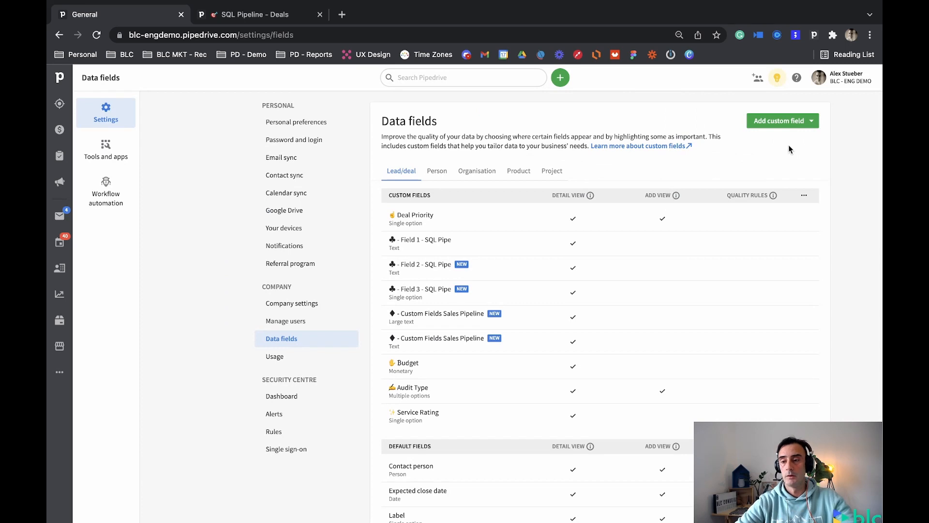
Add a lead/deal text field named "♦ - Custom Fields Sales Pipeline 3" that is always visible in deal detail view.
left_click(781, 121)
left_click(792, 142)
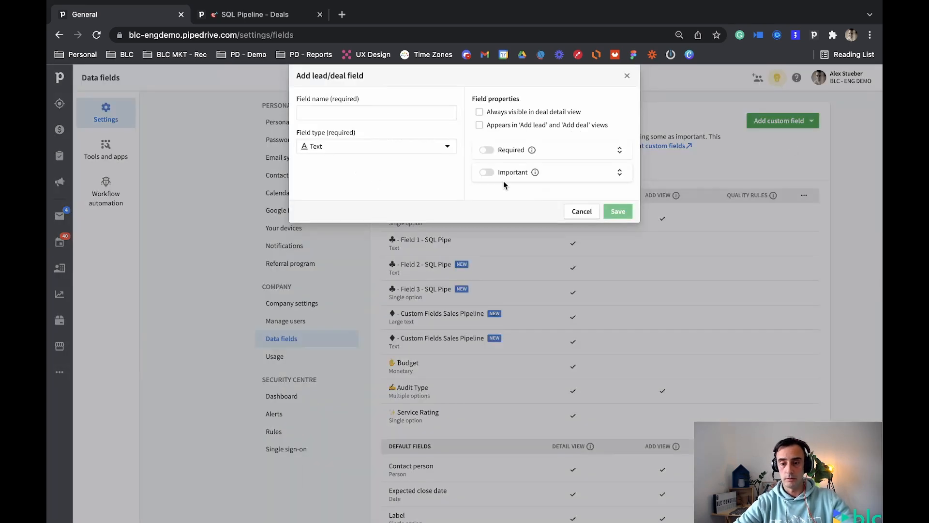
left_click(394, 109)
type("♦ - Custom Fields Sales Pipeline")
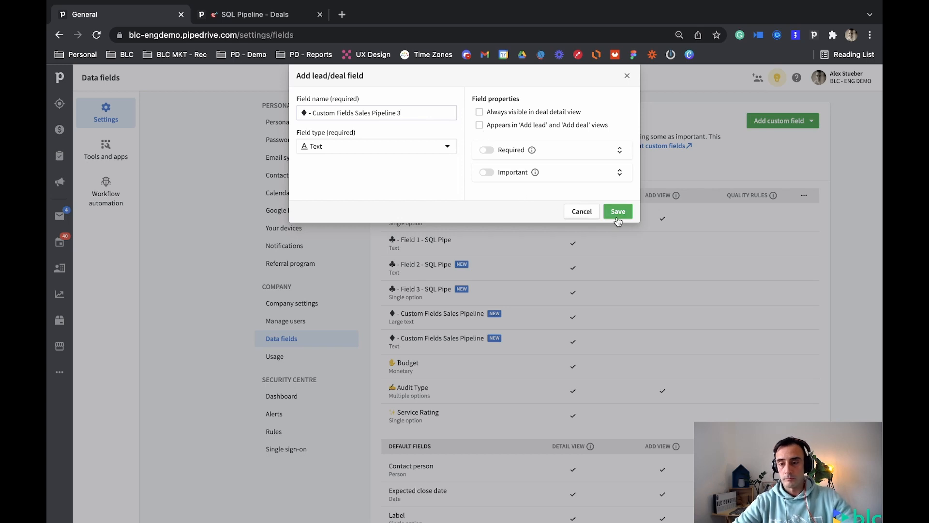
left_click(479, 112)
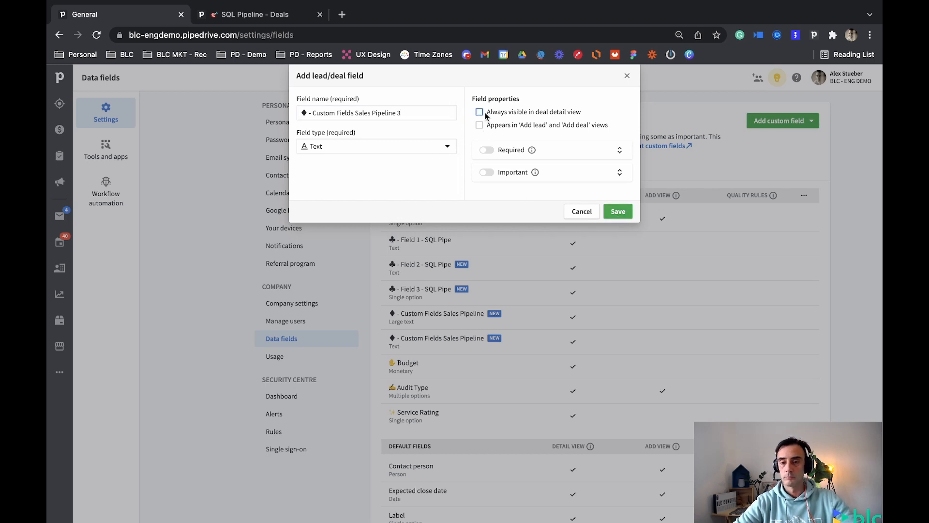
left_click(624, 212)
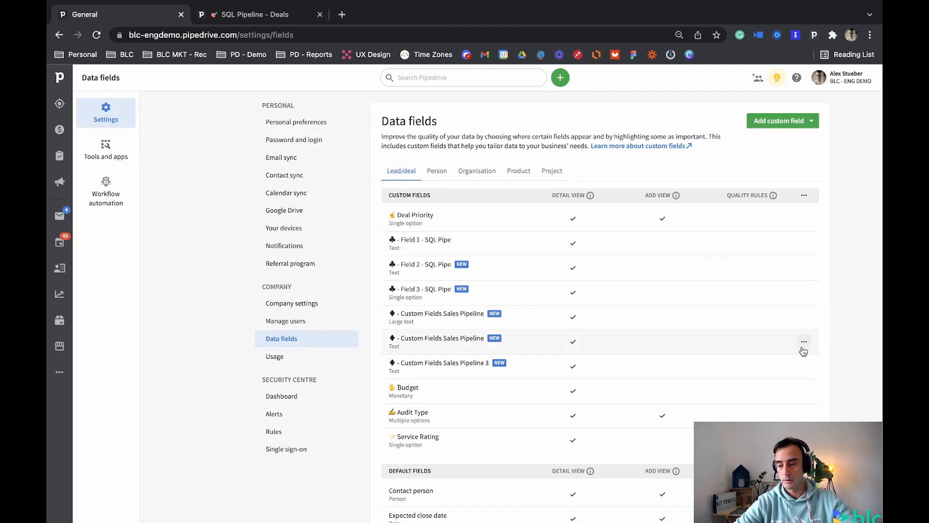
Rename the text-type "♦ - Custom Fields Sales Pipeline" field as "♦ - Custom Fields Sales Pipeline 2".
left_click(804, 343)
left_click(787, 360)
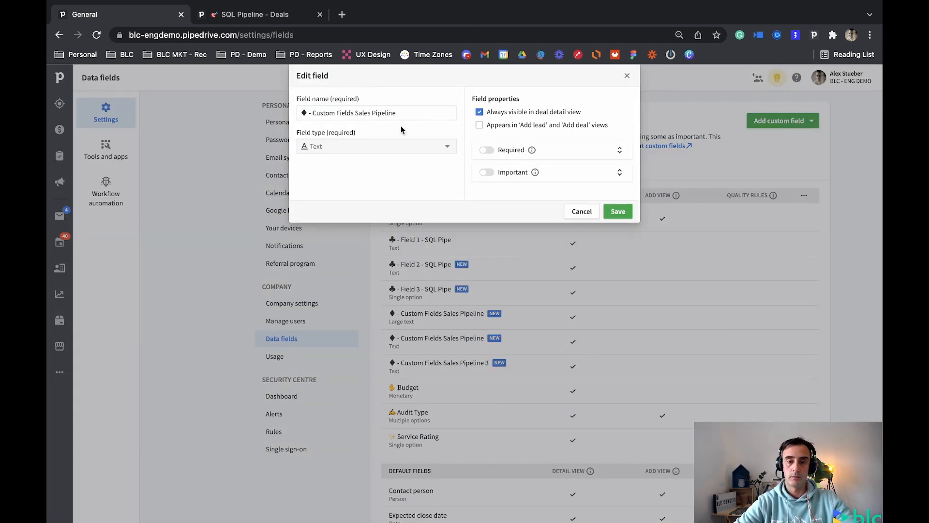
left_click(412, 112)
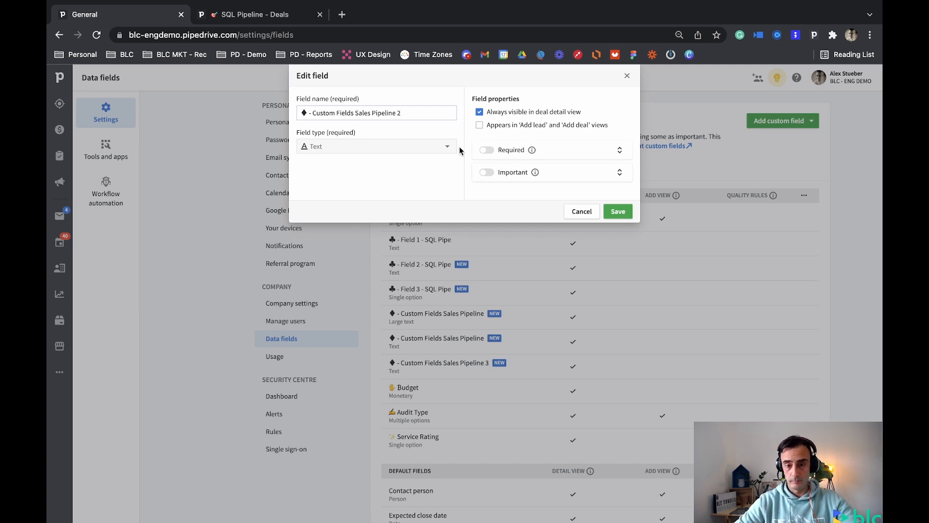
left_click(616, 213)
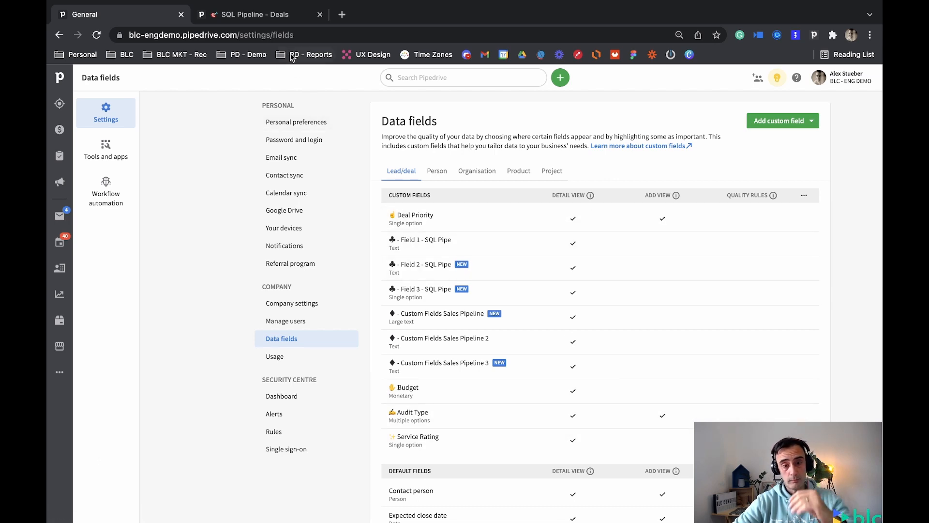
Open the sky h2o deal in the SQL Pipeline and compare the custom fields in its details with the Data fields list.
left_click(255, 17)
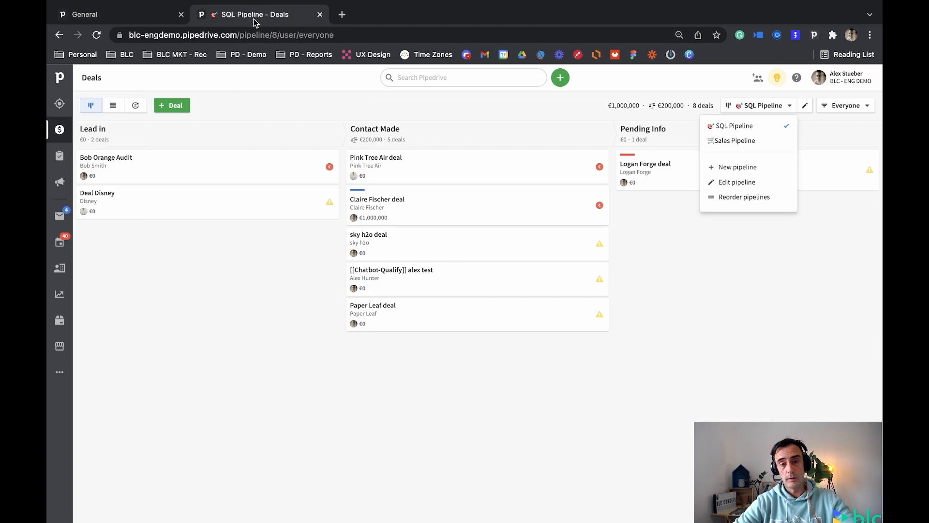
left_click(402, 244)
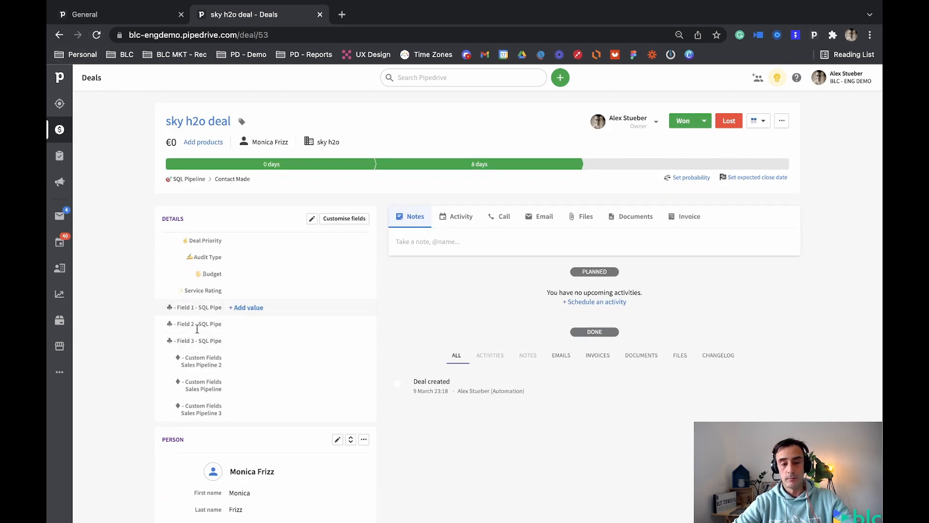
left_click(123, 16)
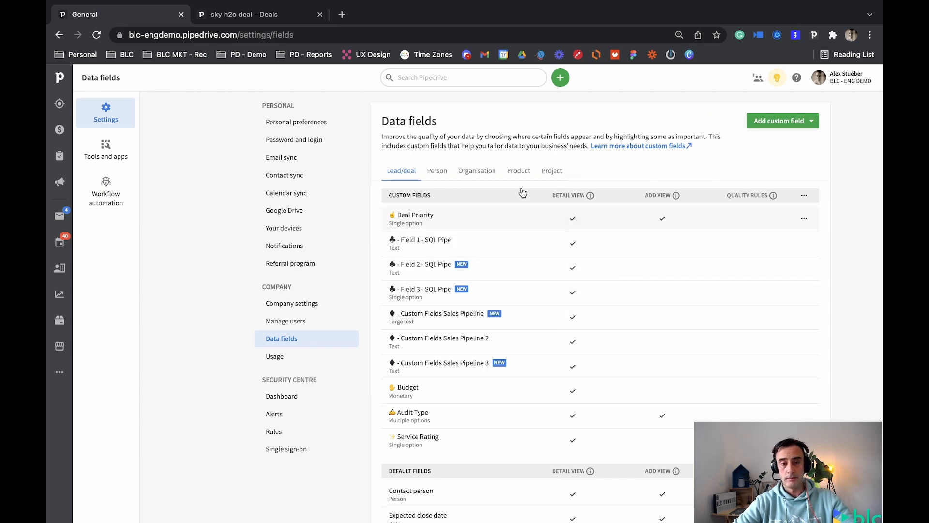
left_click(244, 15)
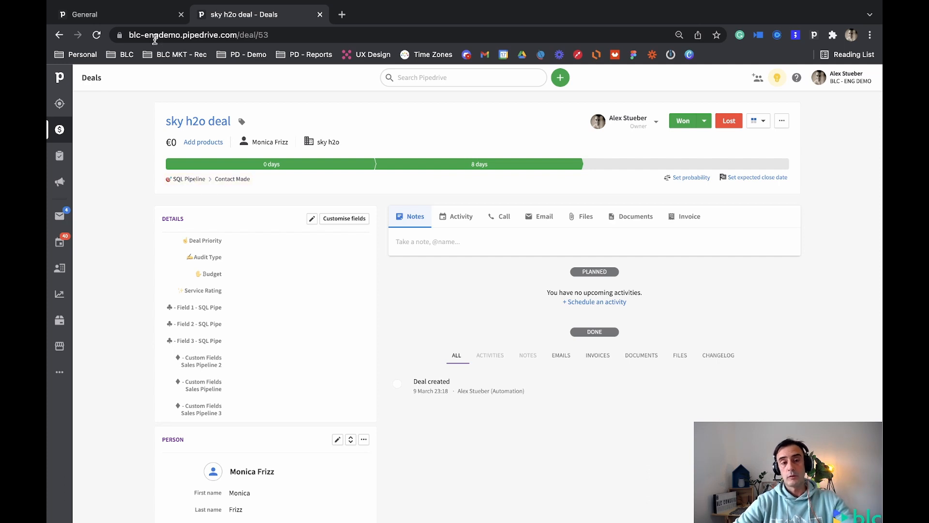
For "♣ - Field 1 - SQL Pipe", turn off always visible in deal detail view and mark it important in all SQL Pipeline stages.
left_click(144, 22)
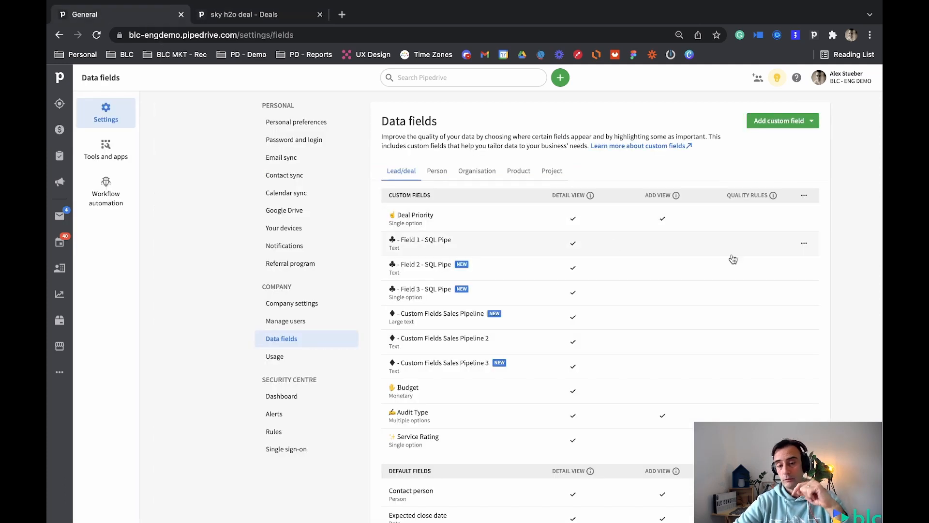
left_click(804, 243)
left_click(787, 264)
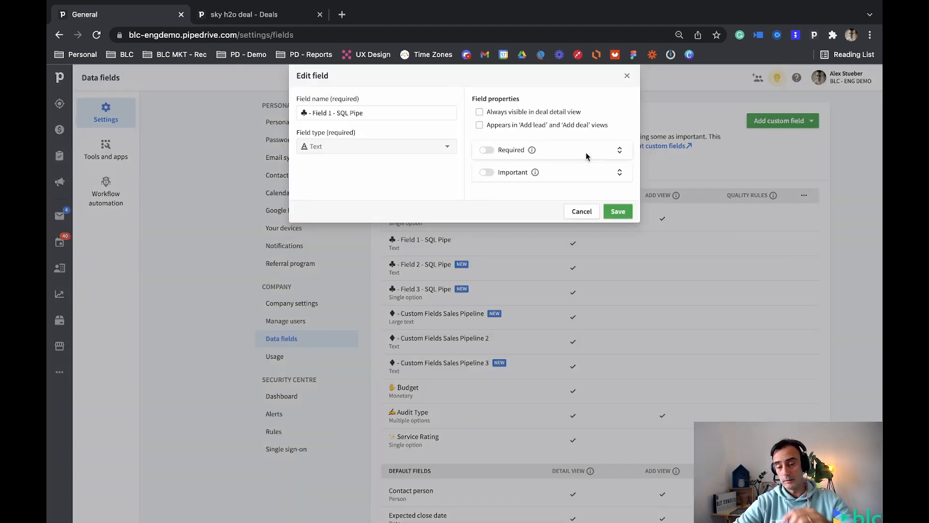
left_click(620, 173)
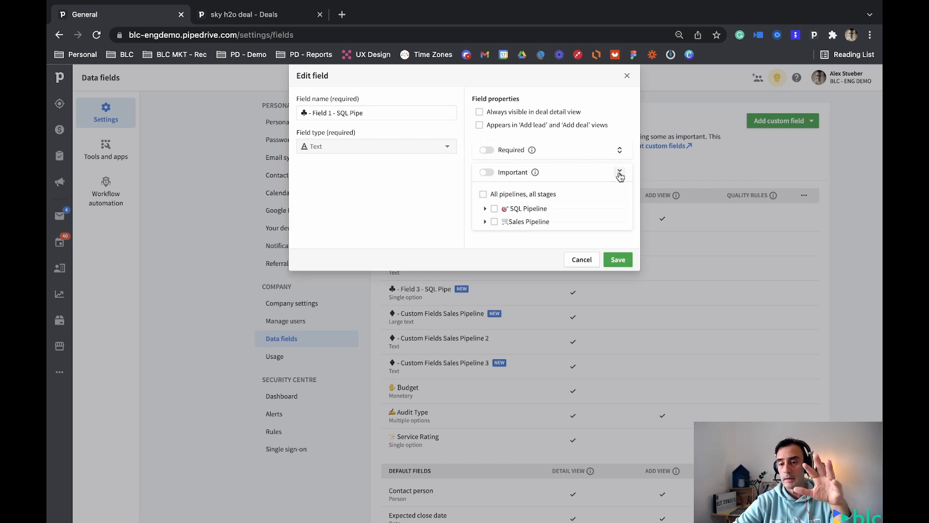
left_click(494, 208)
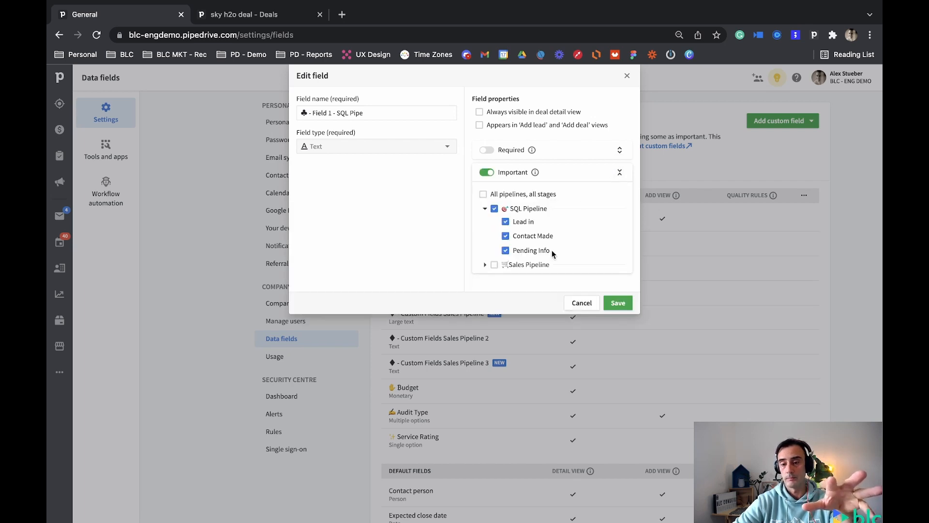
left_click(619, 305)
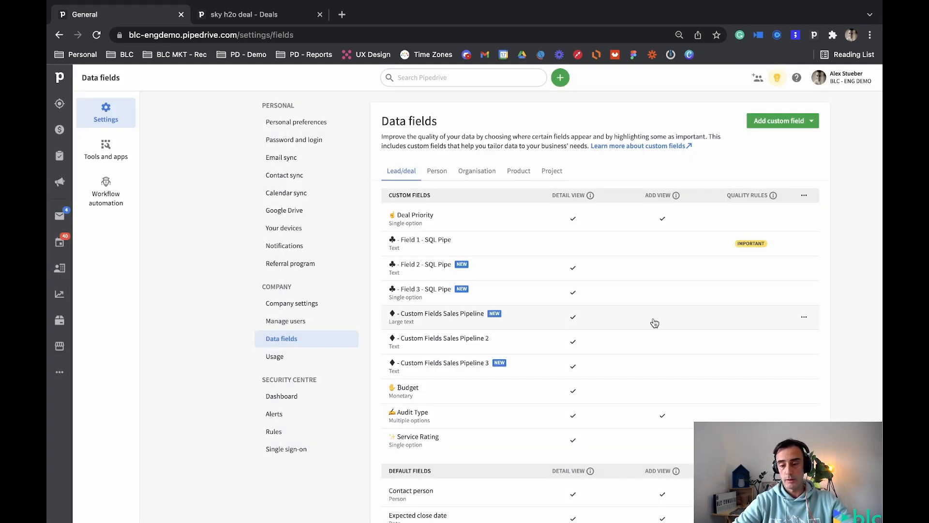
For "♣ - Field 2 - SQL Pipe", turn off always visible in deal detail view and mark it important in all SQL Pipeline stages.
left_click(806, 270)
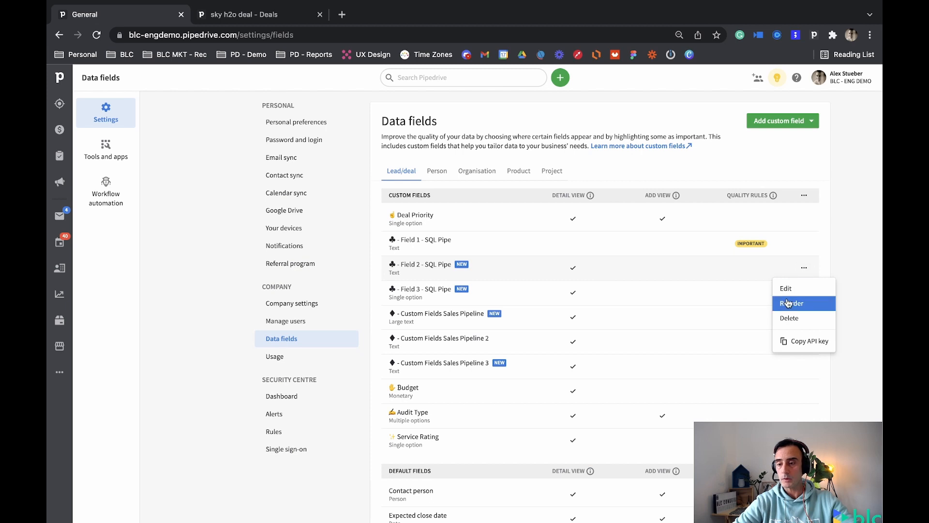
left_click(793, 292)
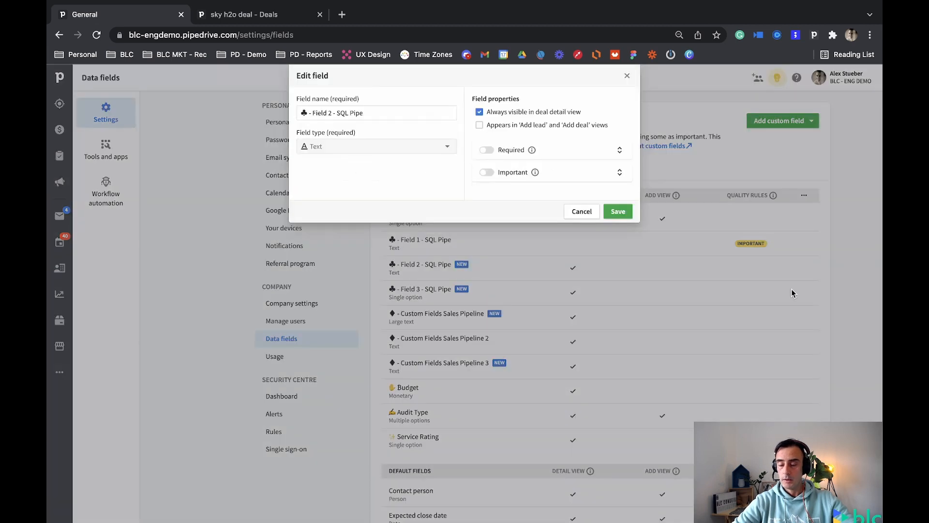
left_click(480, 111)
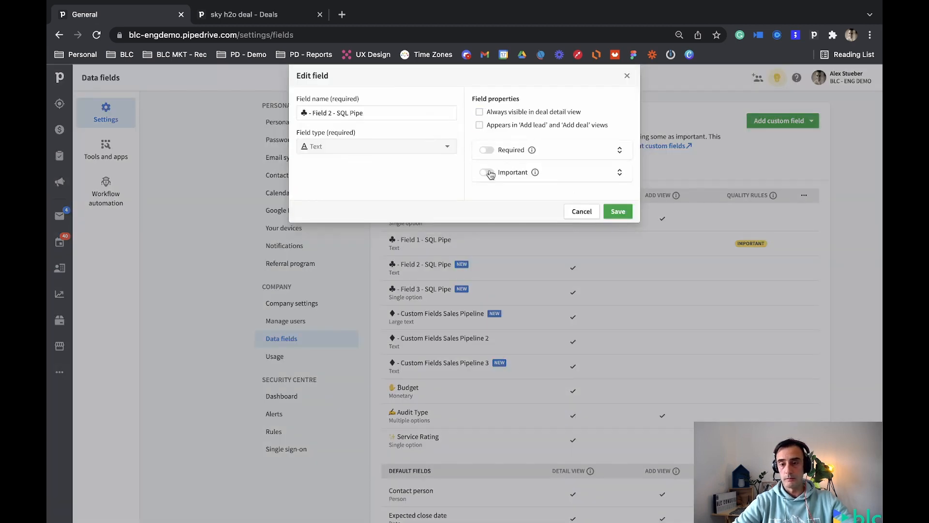
left_click(487, 173)
left_click(483, 195)
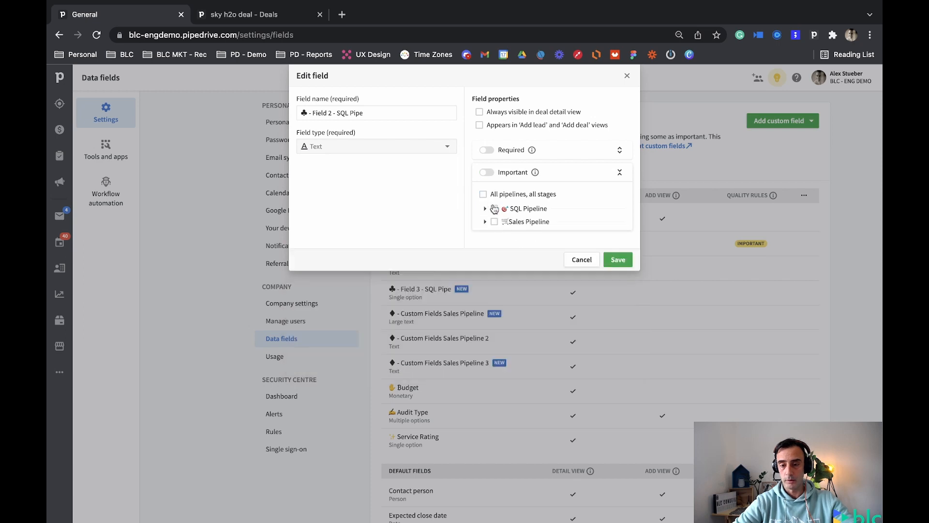
left_click(494, 208)
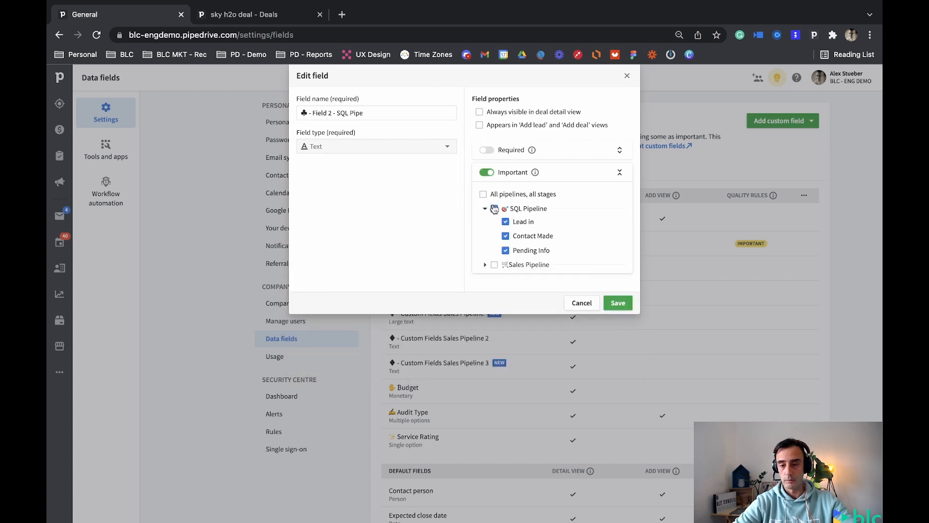
left_click(619, 304)
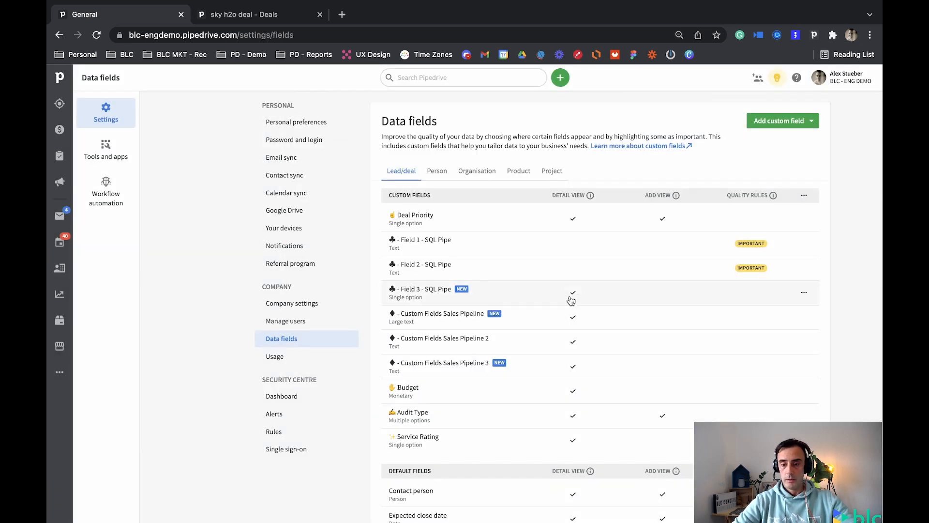
Make "♣ - Field 3 - SQL Pipe" important in every SQL Pipeline stage and no longer always visible in deal detail view.
left_click(804, 293)
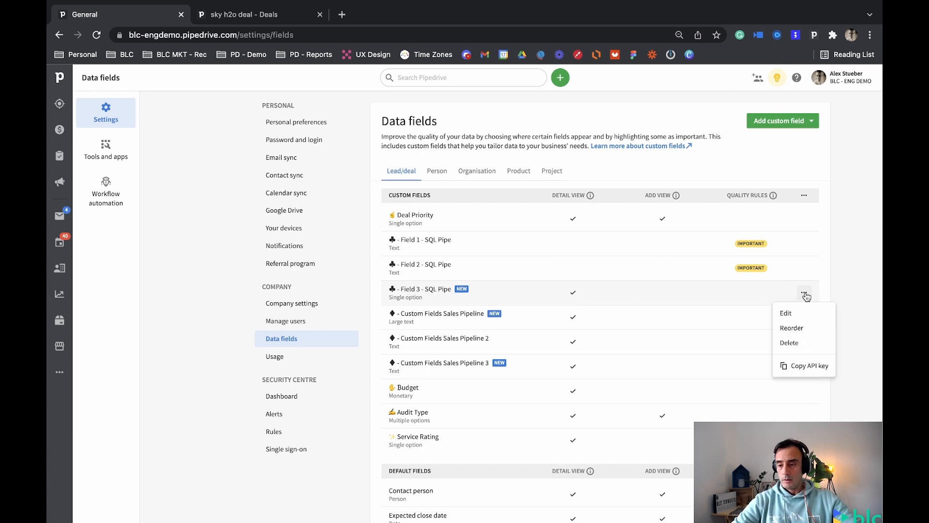
left_click(788, 313)
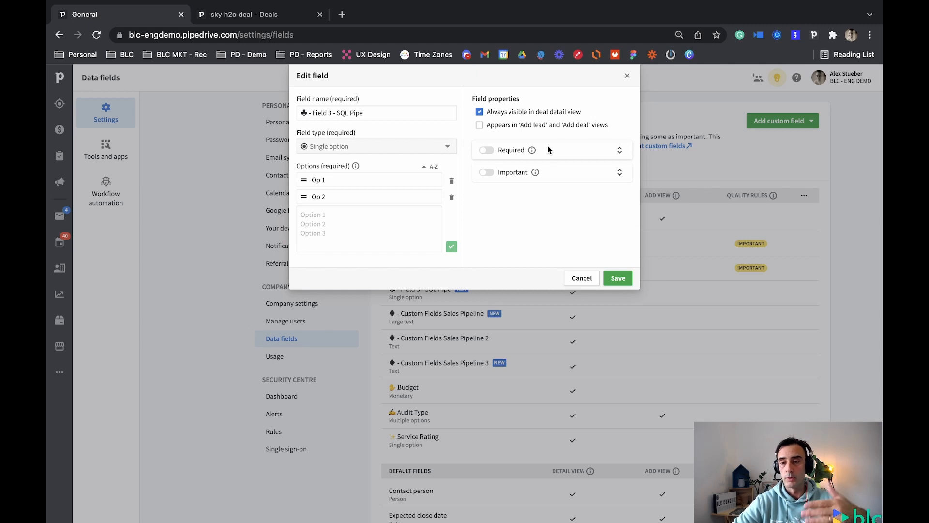
left_click(480, 113)
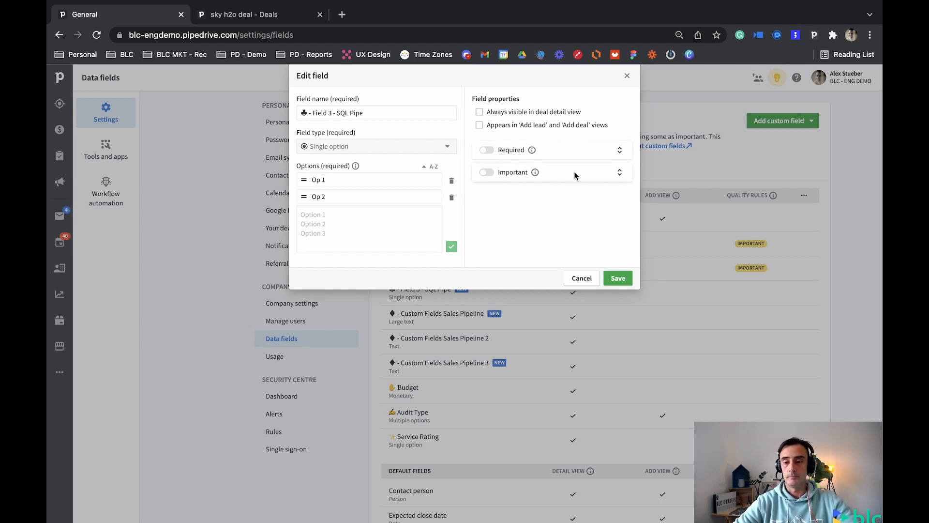
left_click(621, 176)
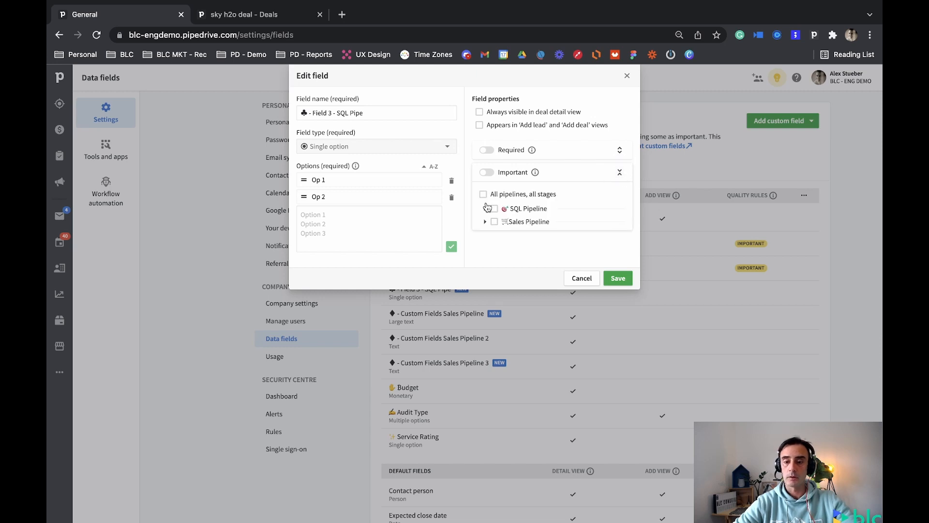
left_click(494, 209)
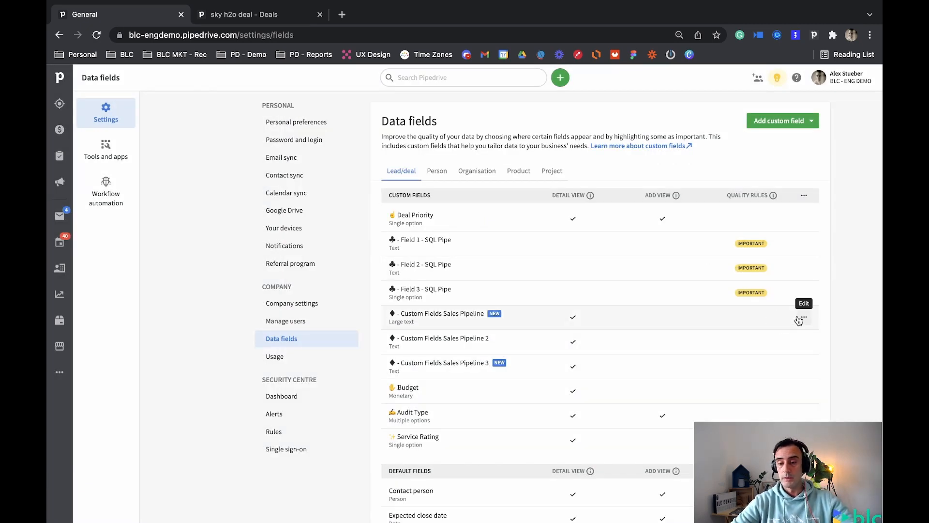
For the large-text "♦ - Custom Fields Sales Pipeline", turn off always visible in deal detail view and mark it important in all Sales Pipeline stages.
left_click(800, 320)
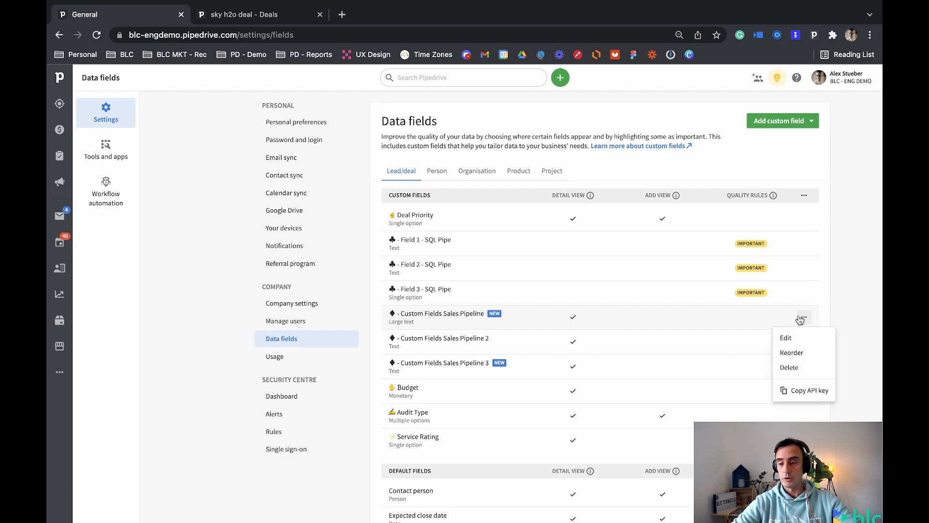
left_click(793, 335)
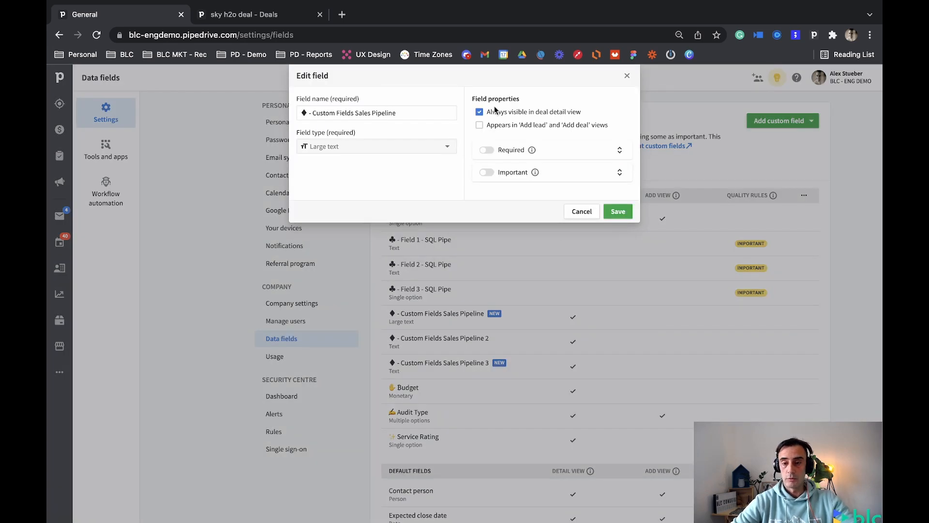
left_click(479, 113)
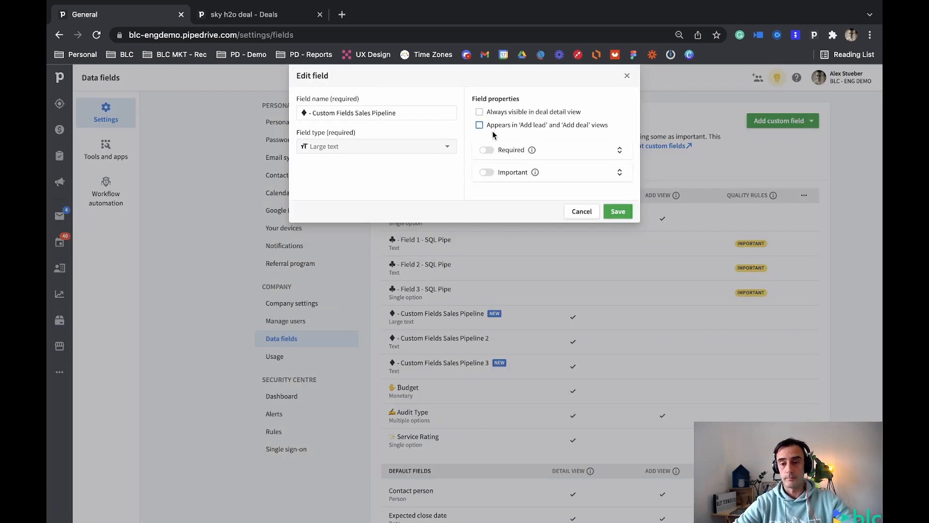
left_click(619, 173)
left_click(486, 222)
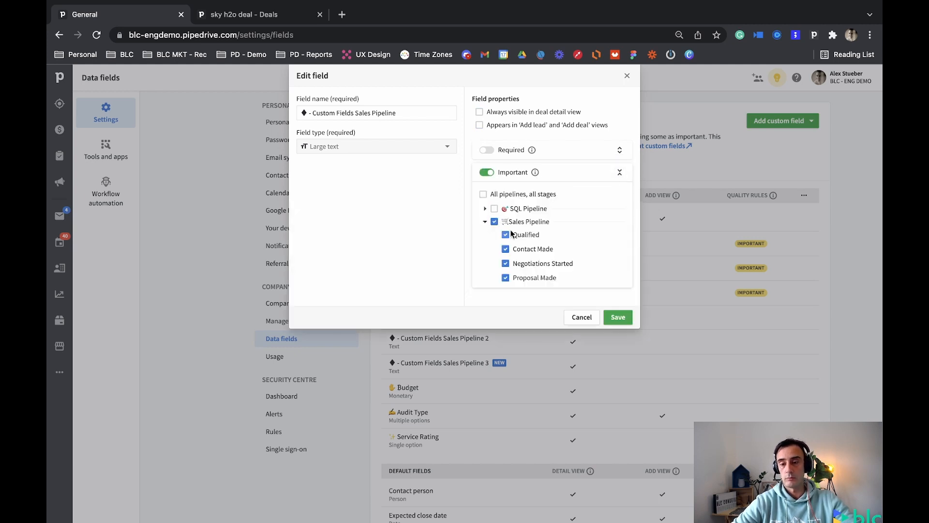
left_click(619, 317)
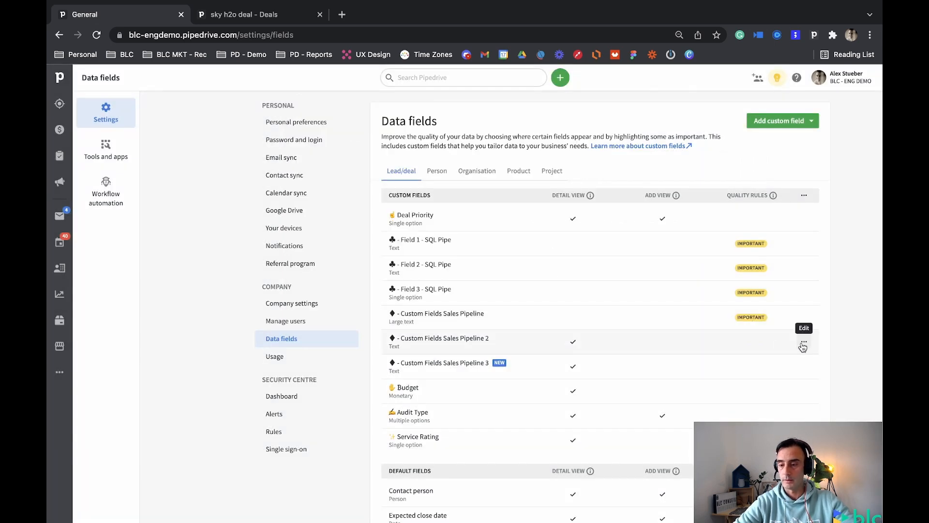
Make "♦ - Custom Fields Sales Pipeline 2" important in every Sales Pipeline stage and no longer always visible in deal detail view.
left_click(803, 347)
left_click(784, 359)
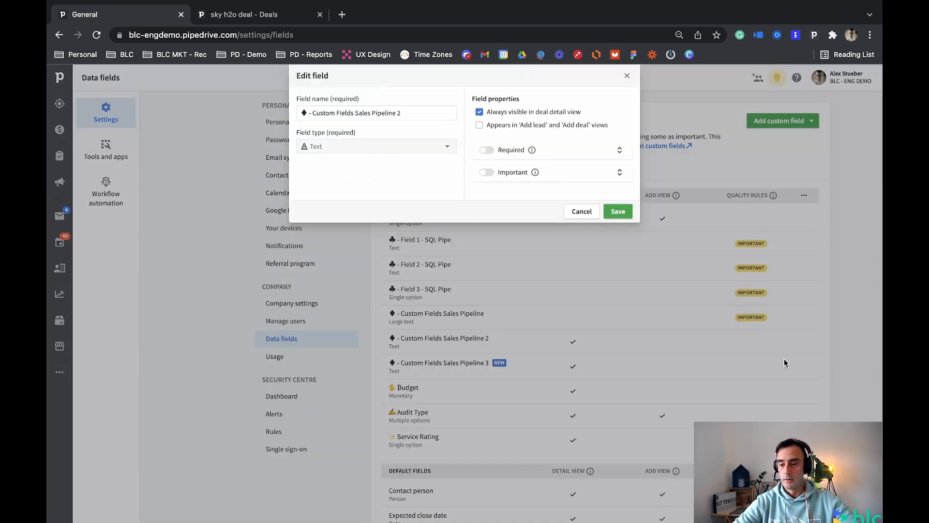
left_click(498, 115)
left_click(500, 173)
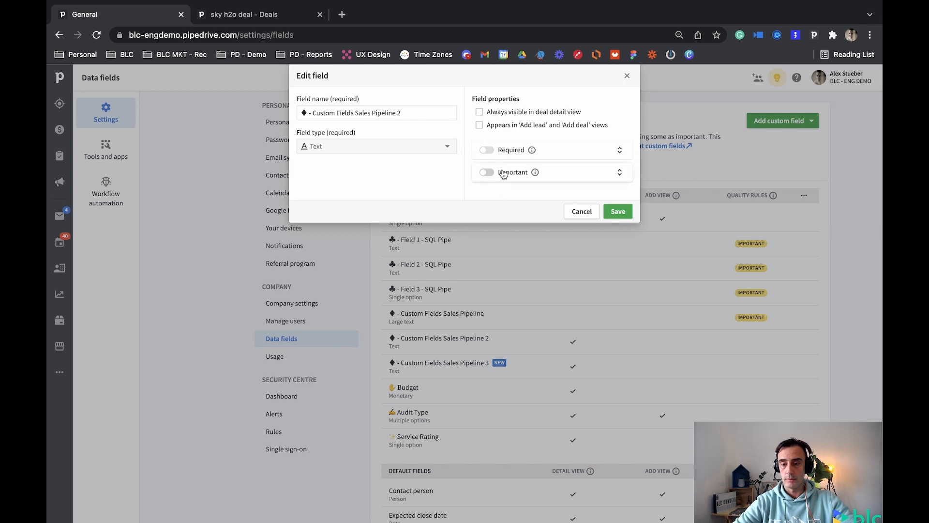
left_click(494, 208)
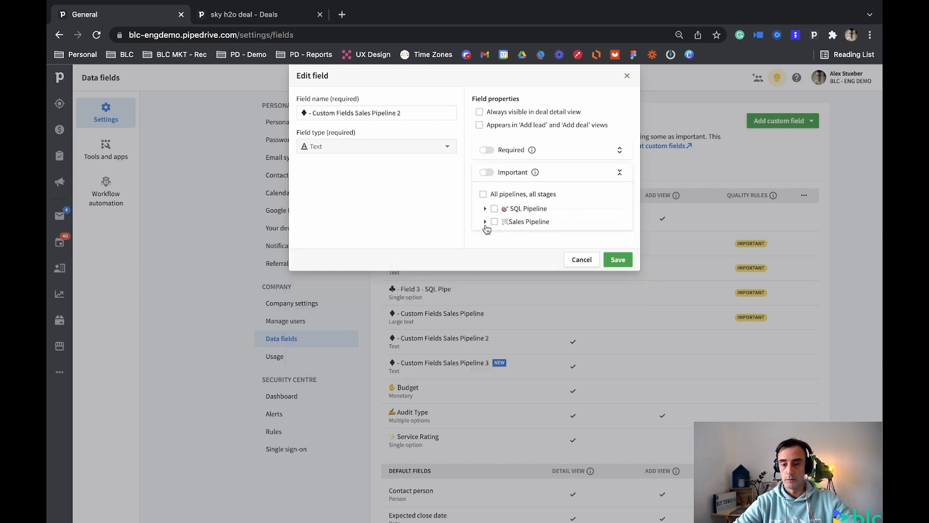
left_click(485, 221)
left_click(618, 317)
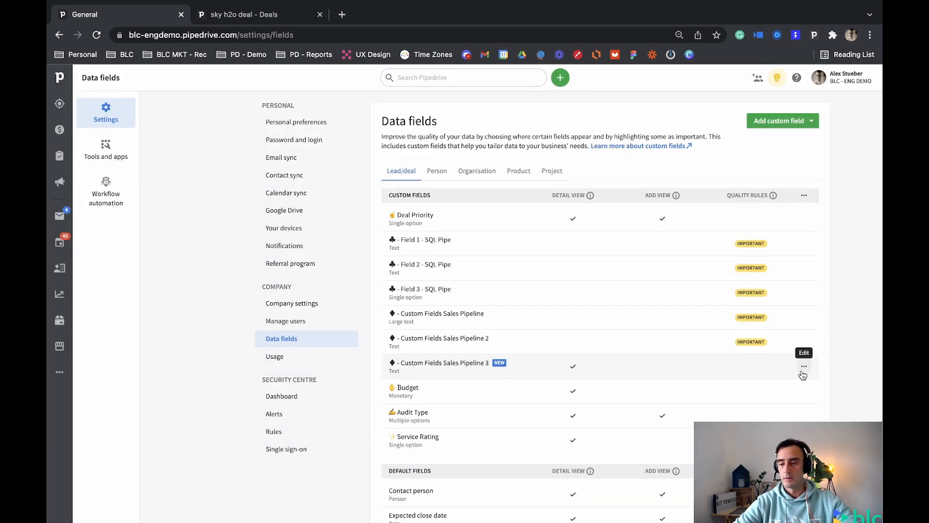
left_click(803, 366)
left_click(792, 401)
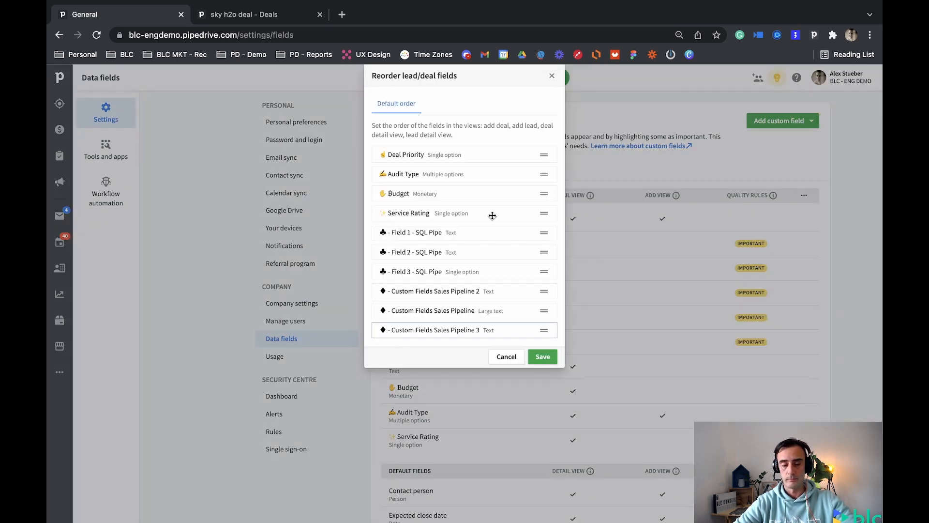
left_click(508, 357)
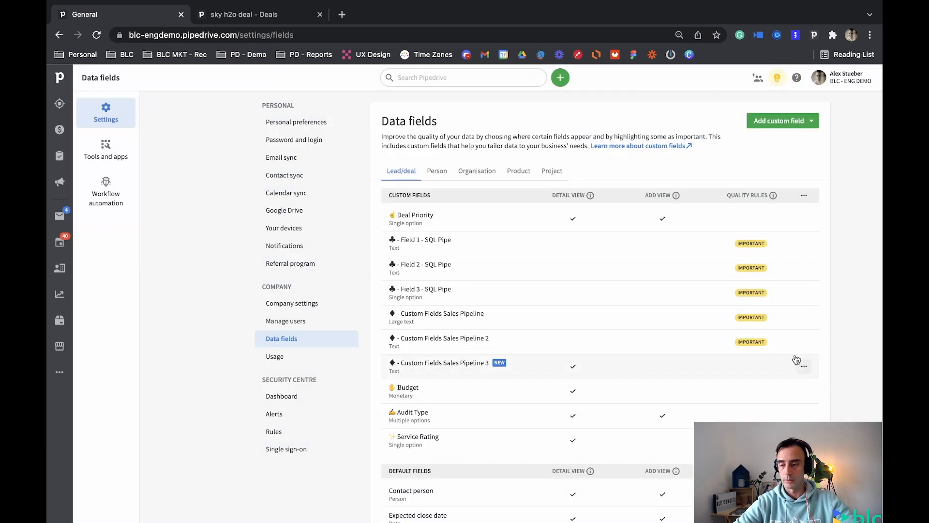
For "♦ - Custom Fields Sales Pipeline 3", turn off always visible in deal detail view and mark it important in all Sales Pipeline stages.
left_click(804, 369)
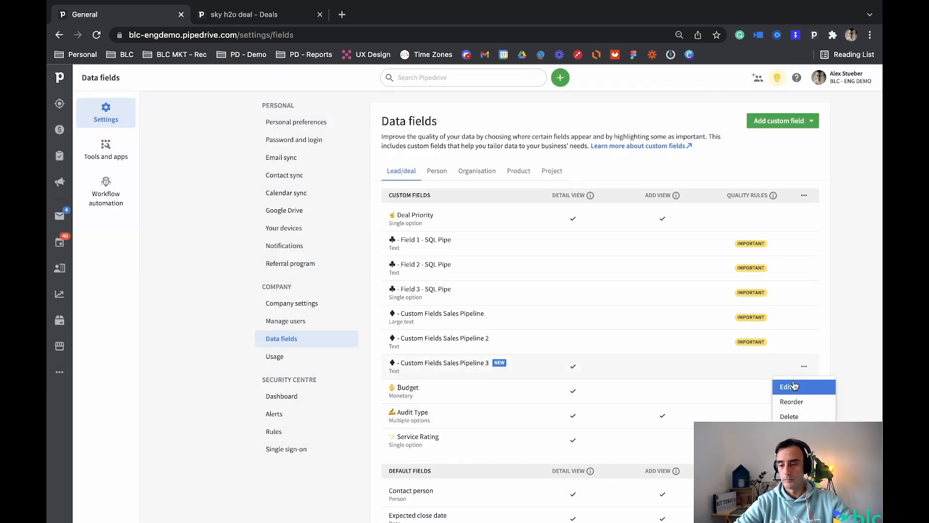
left_click(794, 386)
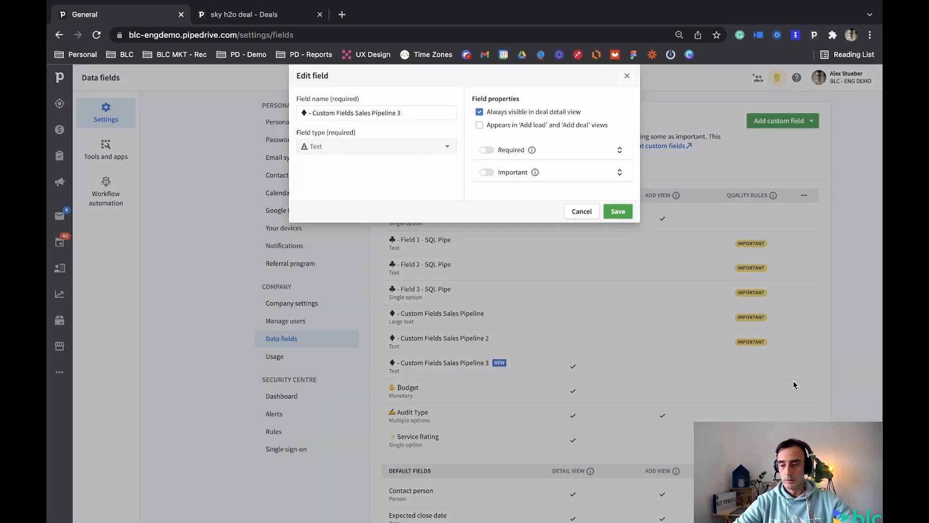
left_click(304, 111)
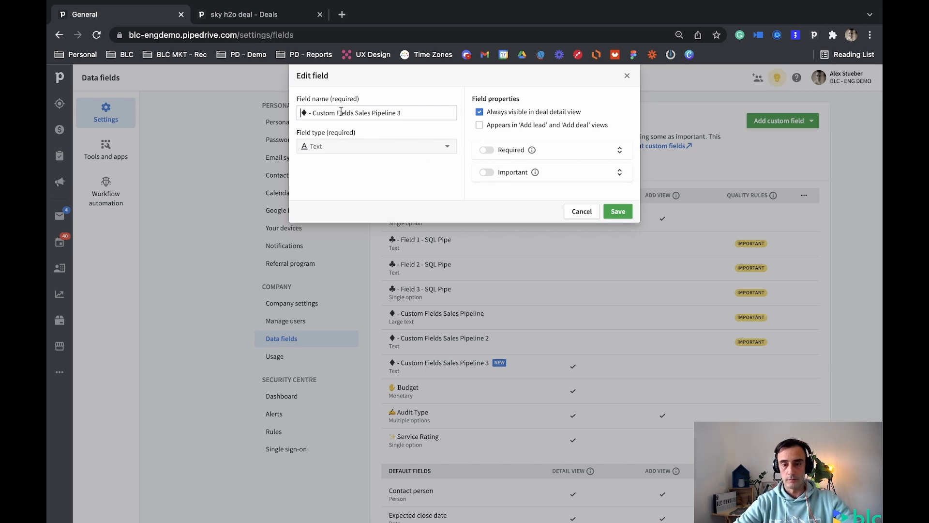
left_click(481, 112)
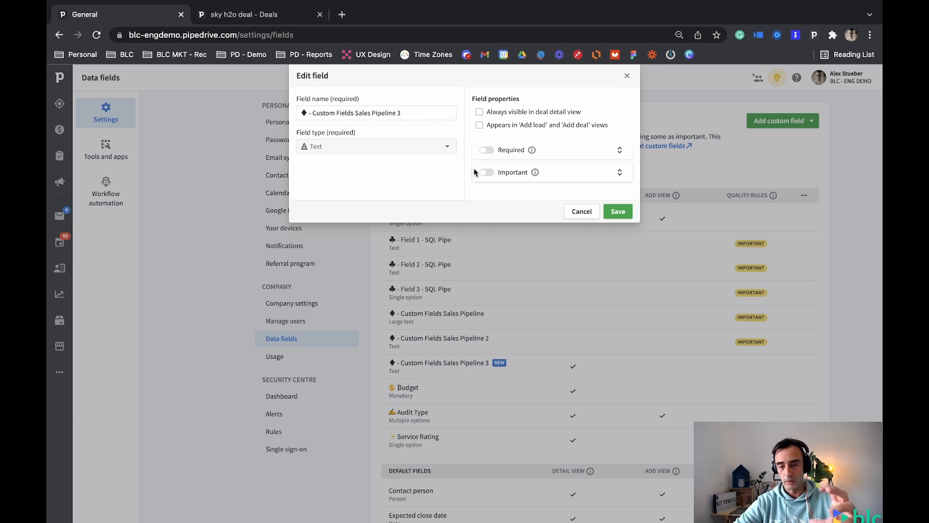
left_click(619, 172)
left_click(494, 221)
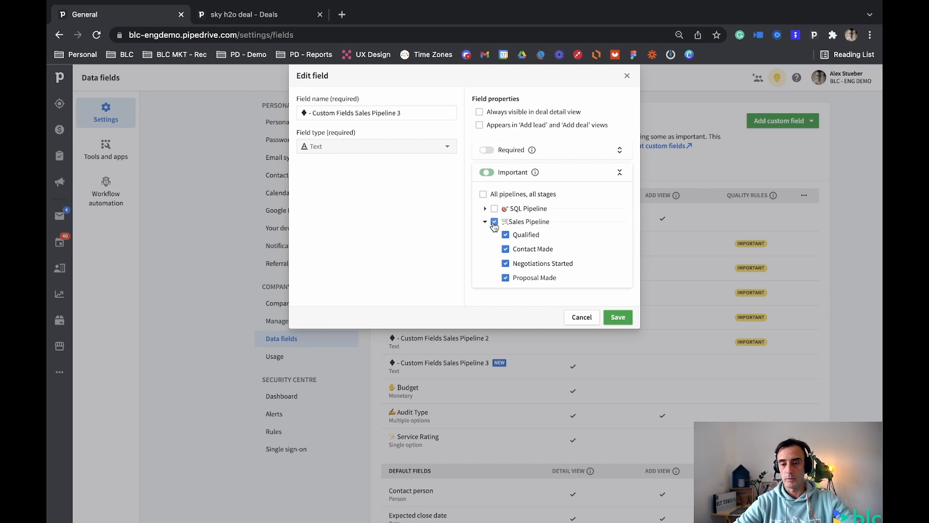
left_click(619, 317)
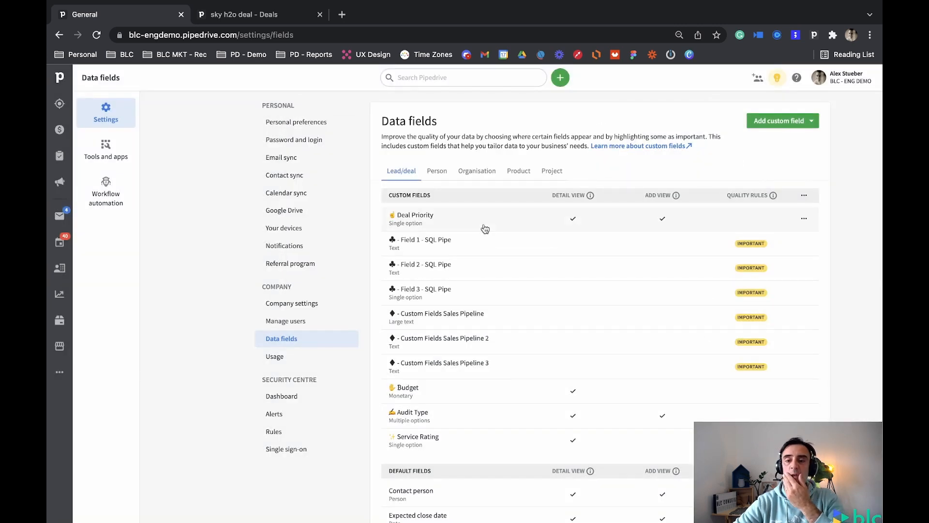
Reload the sky h2o deal and examine which custom fields its Please fill section and its collapsed and expanded Details section show.
left_click(221, 16)
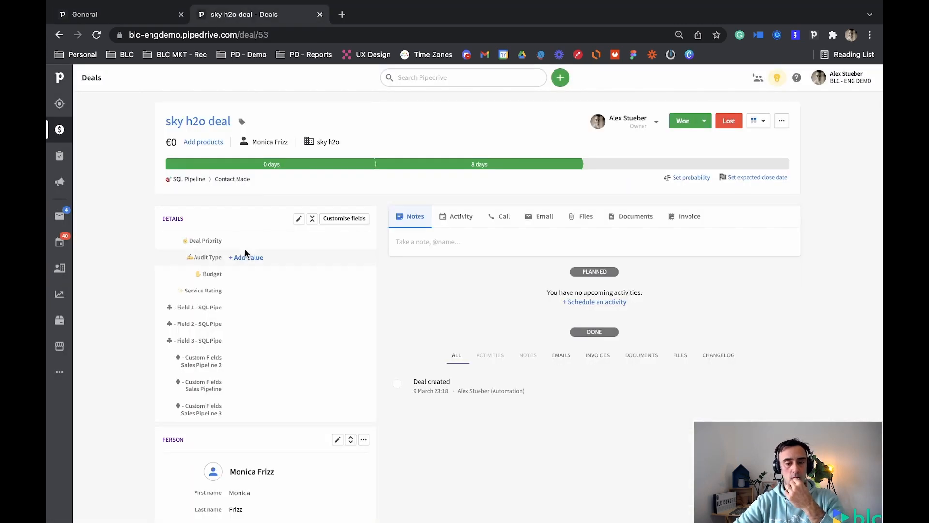
left_click(97, 38)
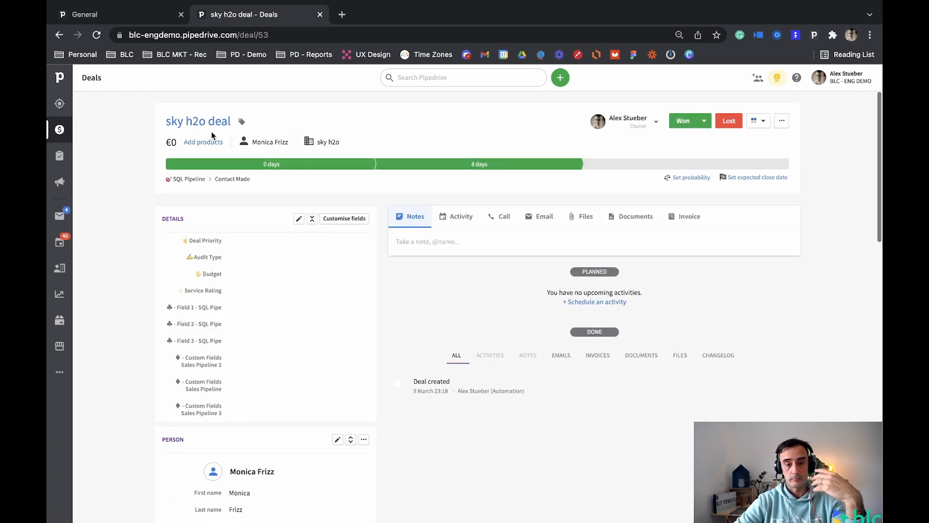
left_click(96, 35)
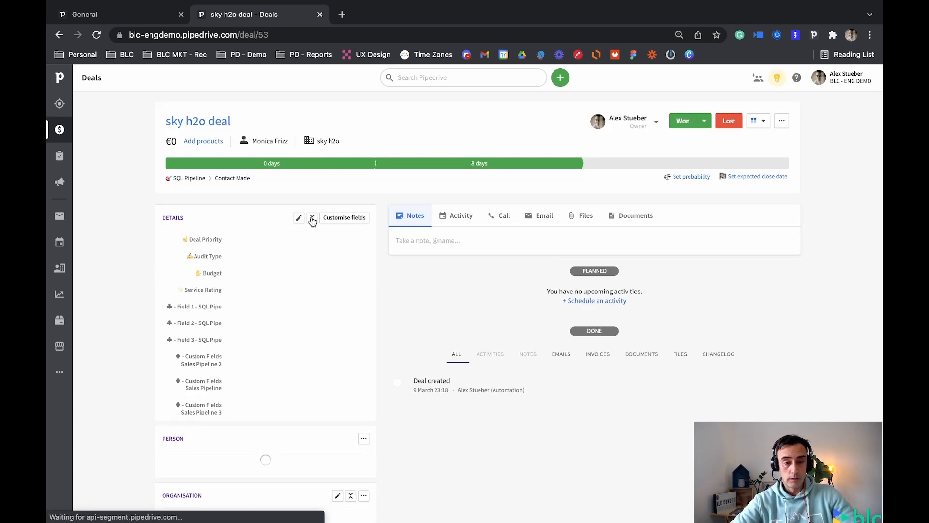
left_click(312, 218)
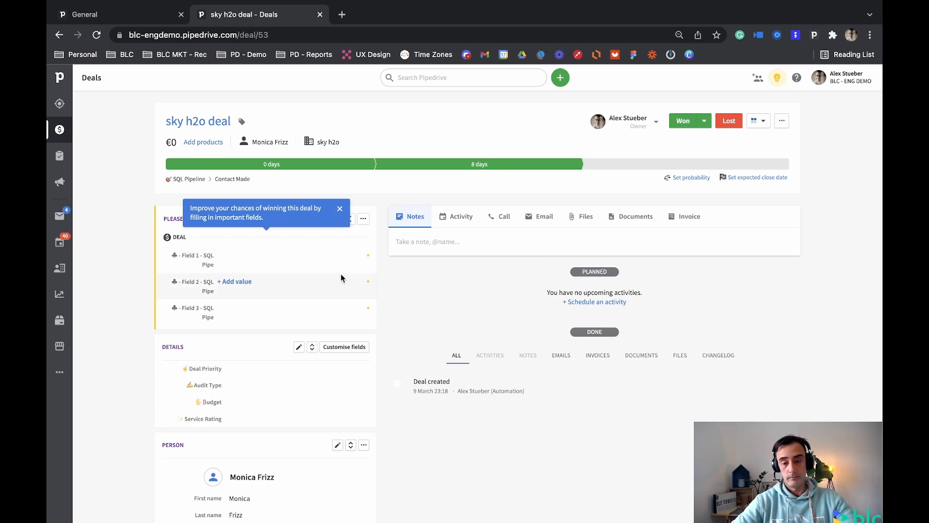
left_click(343, 209)
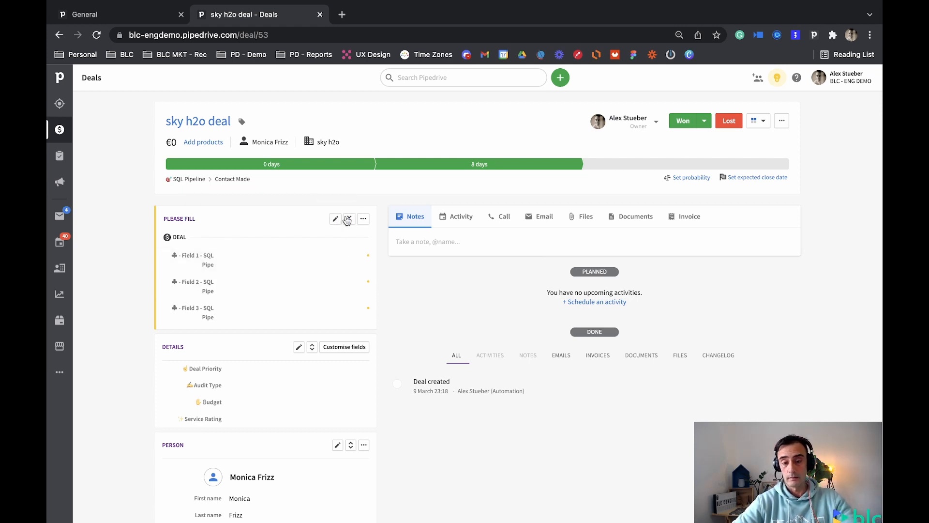
left_click(349, 221)
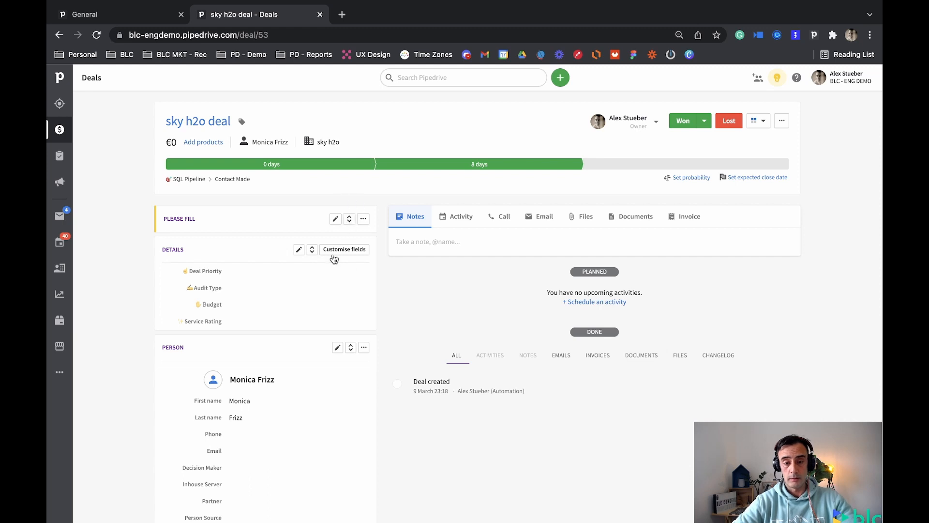
left_click(313, 250)
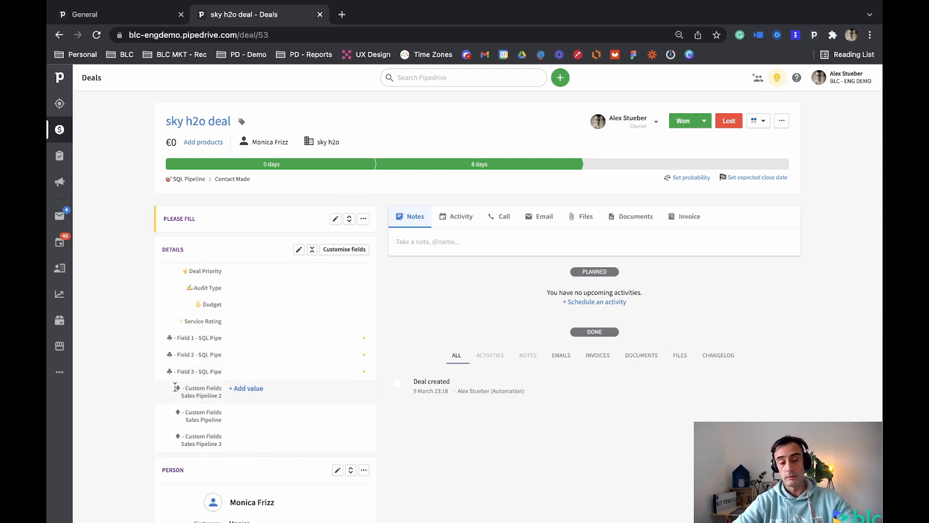
Collapse the sky h2o deal's details, expand its fields to fill, and save "Data" in "♣ - Field 1 - SQL Pipe".
left_click(312, 249)
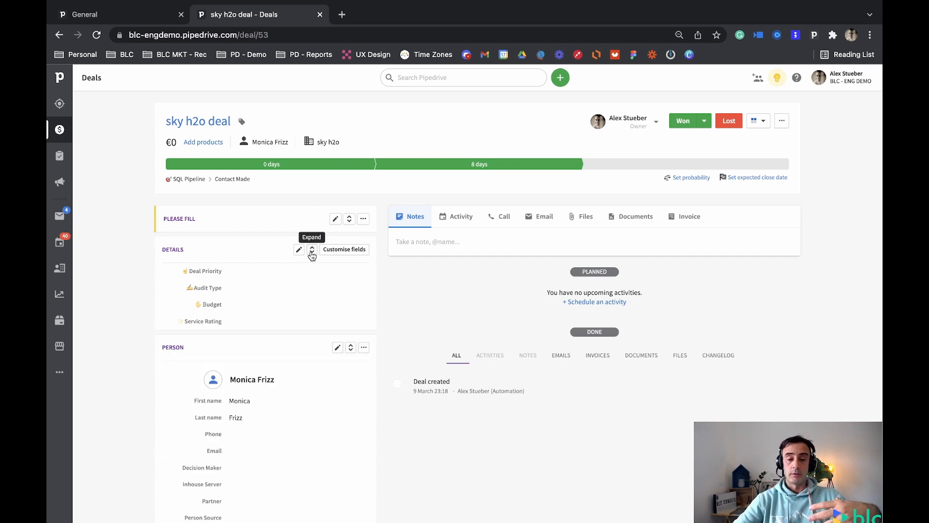
left_click(349, 220)
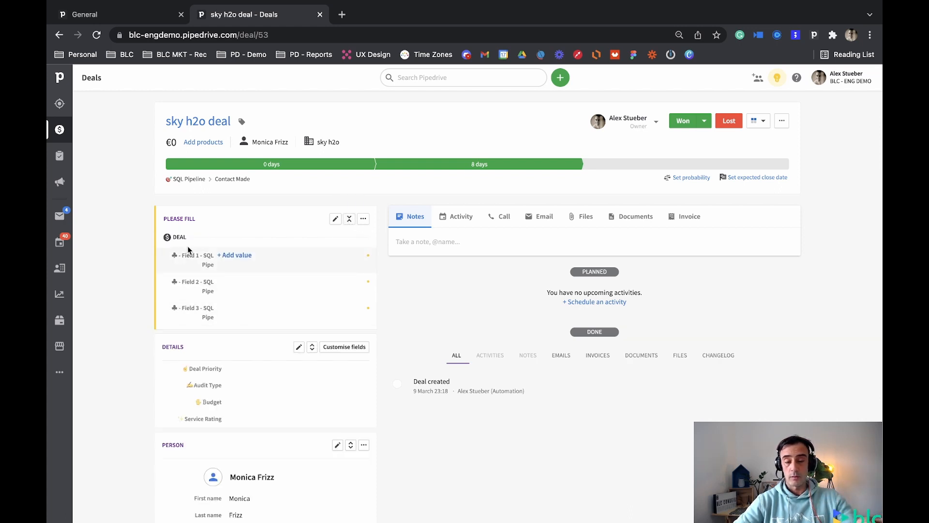
left_click(237, 255)
left_click(256, 255)
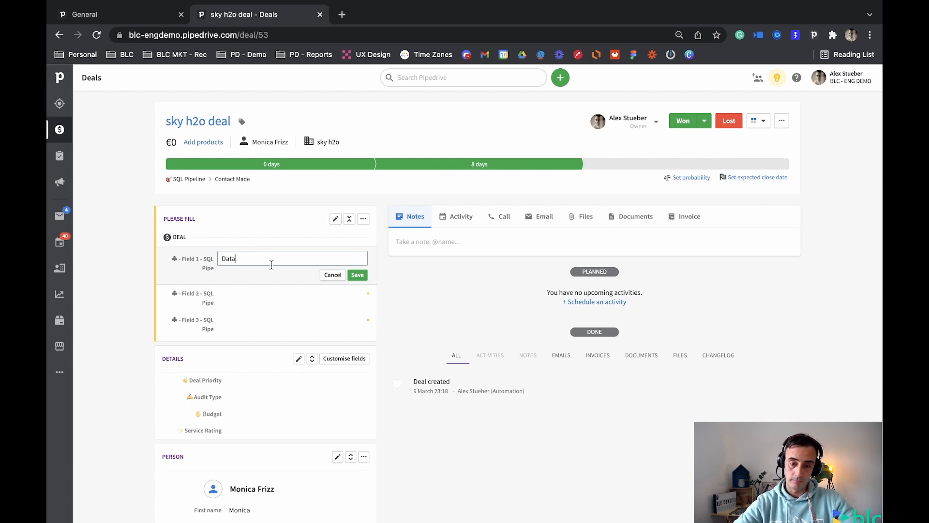
left_click(361, 276)
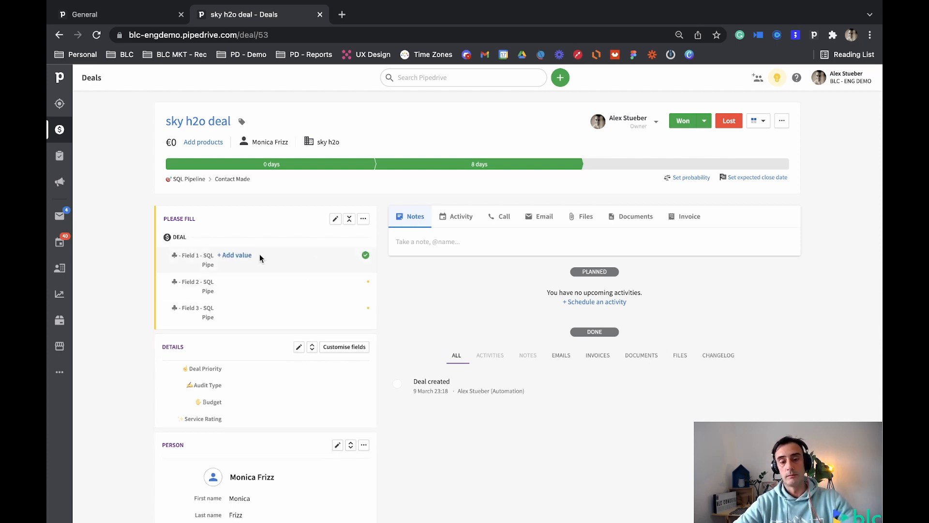
Save "Data 2" in "♣ - Field 2 - SQL Pipe" and set "♣ - Field 3 - SQL Pipe" to Op 1.
left_click(262, 255)
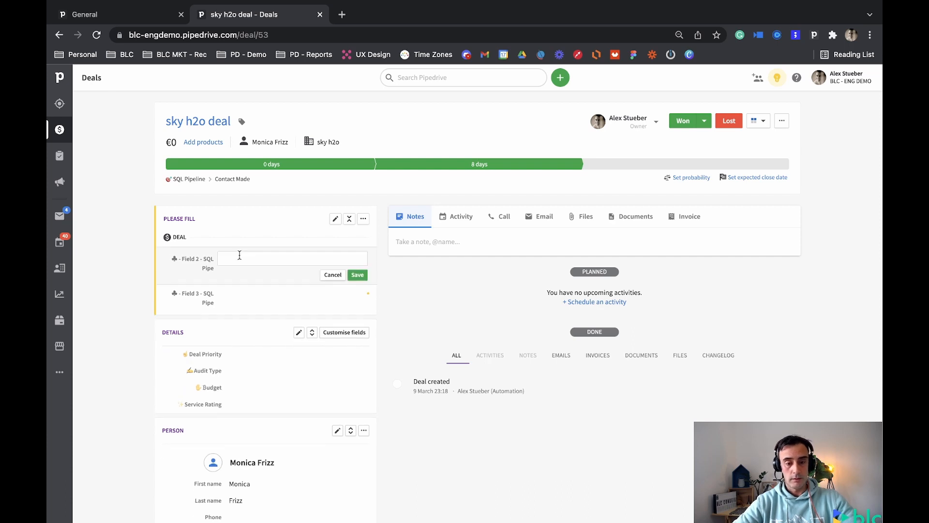
left_click(266, 257)
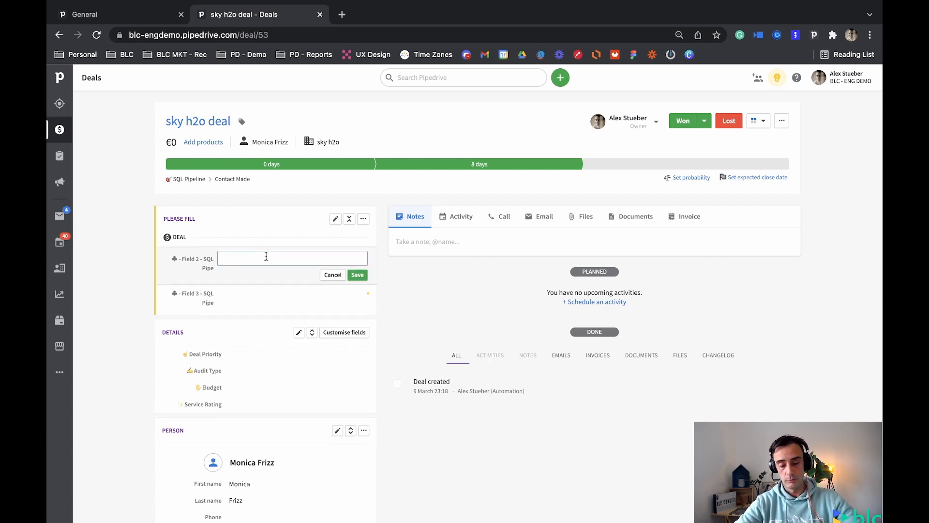
type("Data 2")
left_click(357, 274)
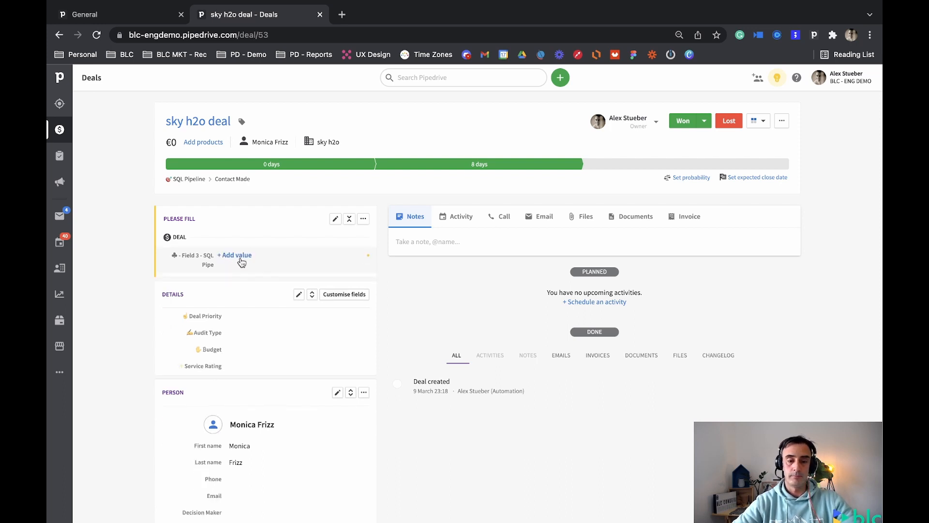
left_click(241, 262)
left_click(250, 259)
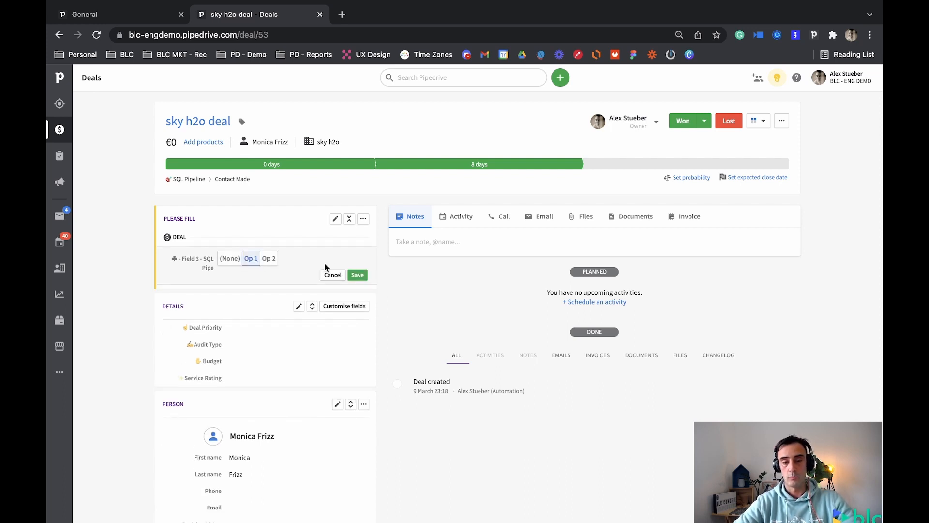
left_click(357, 275)
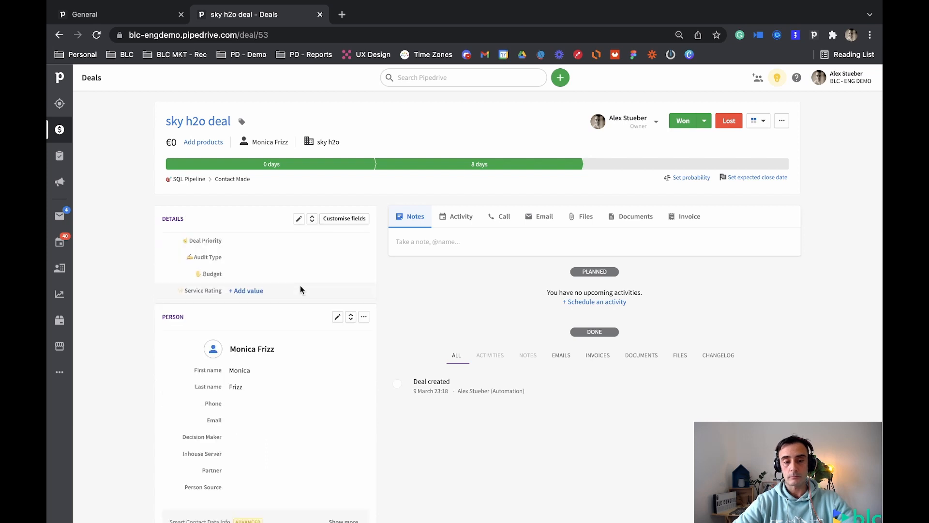
Reload the sky h2o deal and compare its expanded and collapsed details with the visibility settings of the lead/deal data fields.
left_click(97, 38)
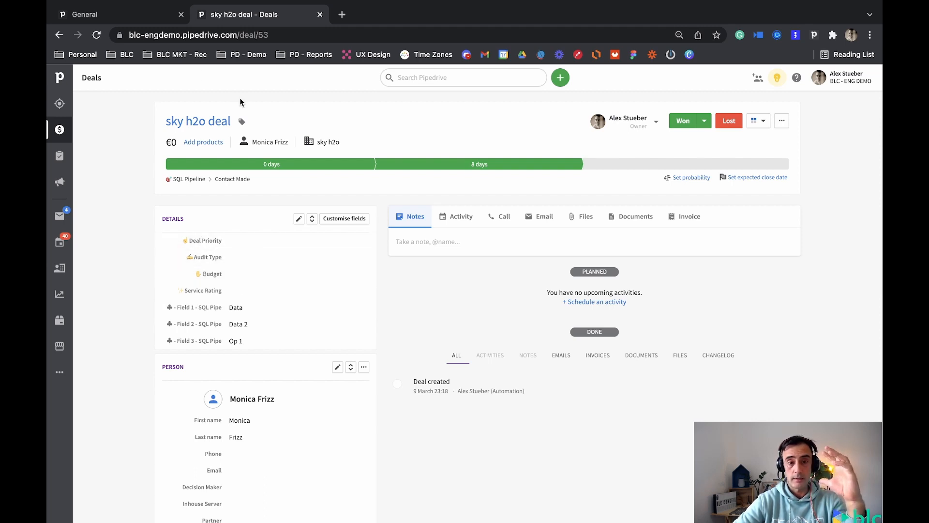
left_click(126, 15)
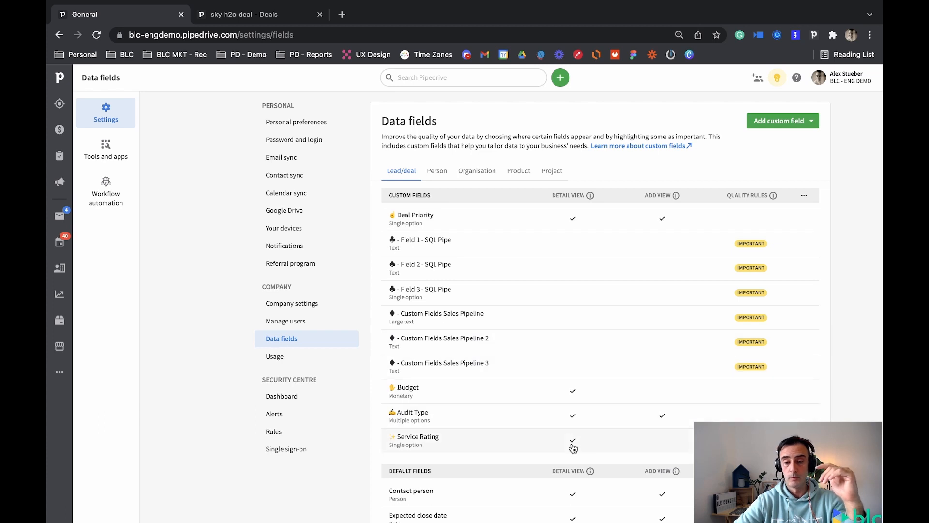
left_click(221, 16)
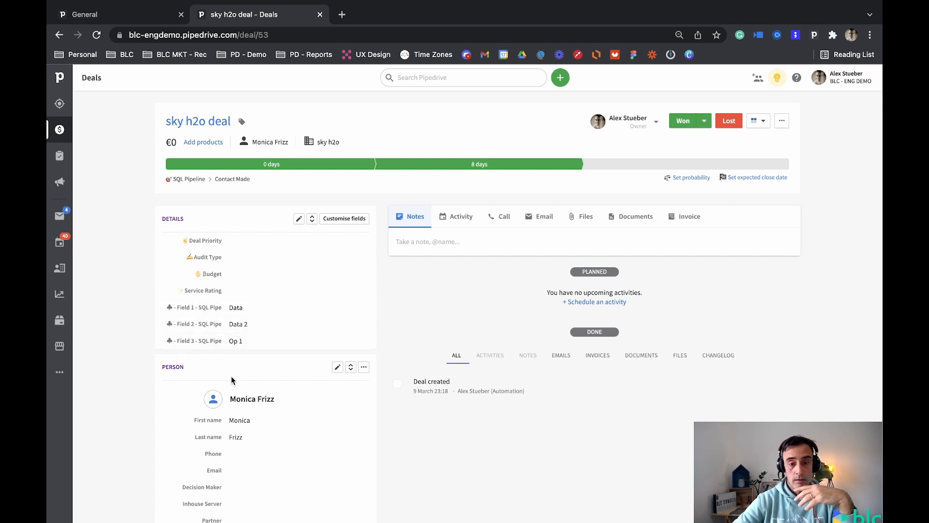
left_click(312, 219)
scroll(254, 364, "down", 1)
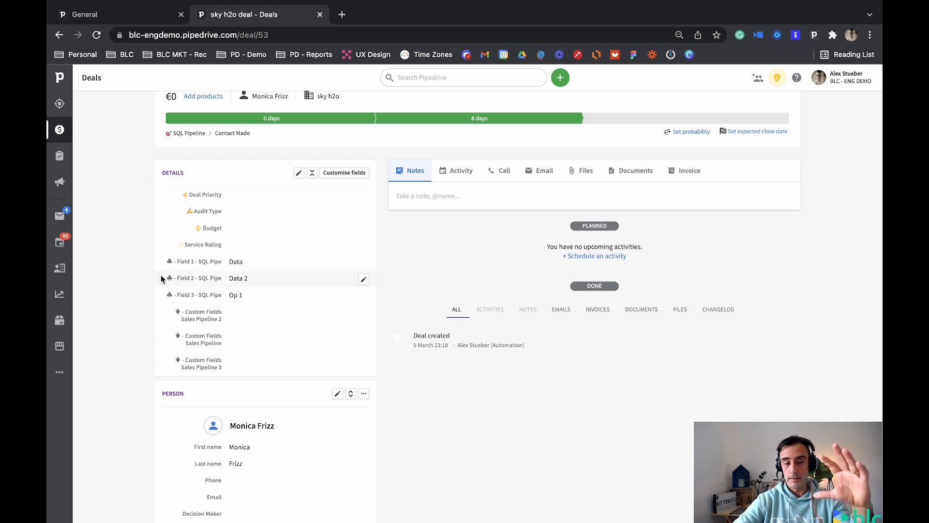
left_click(313, 173)
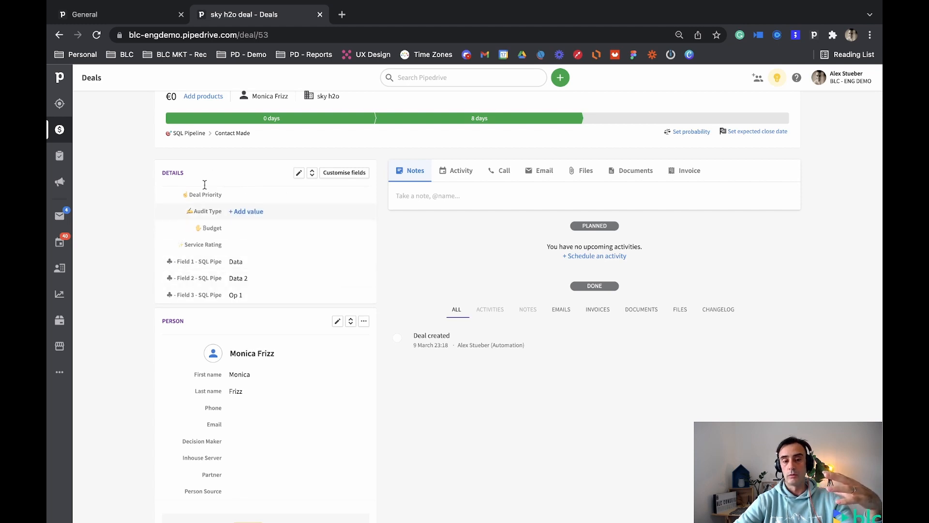
scroll(197, 255, "up", 1)
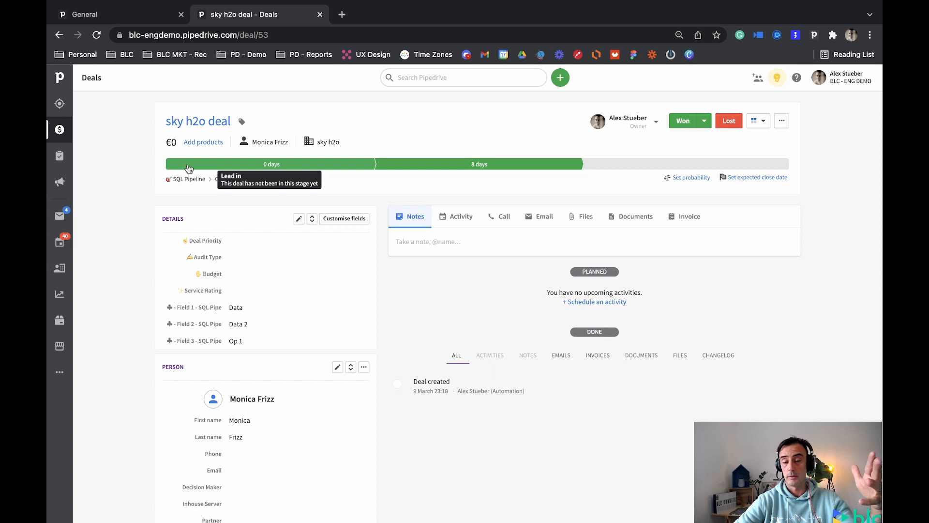
Switch the deals board to the Sales Pipeline and open the Golden Table deal in the Contact Made stage.
left_click(60, 129)
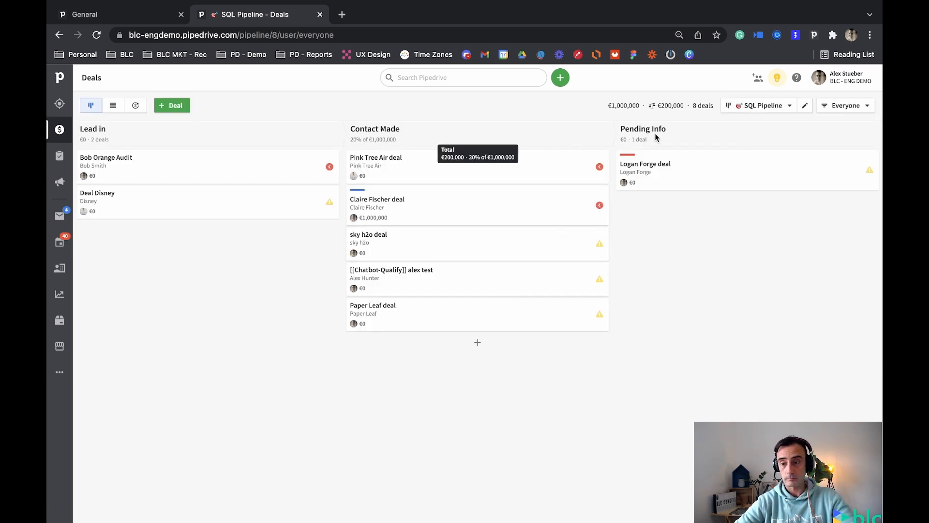
left_click(764, 106)
left_click(746, 141)
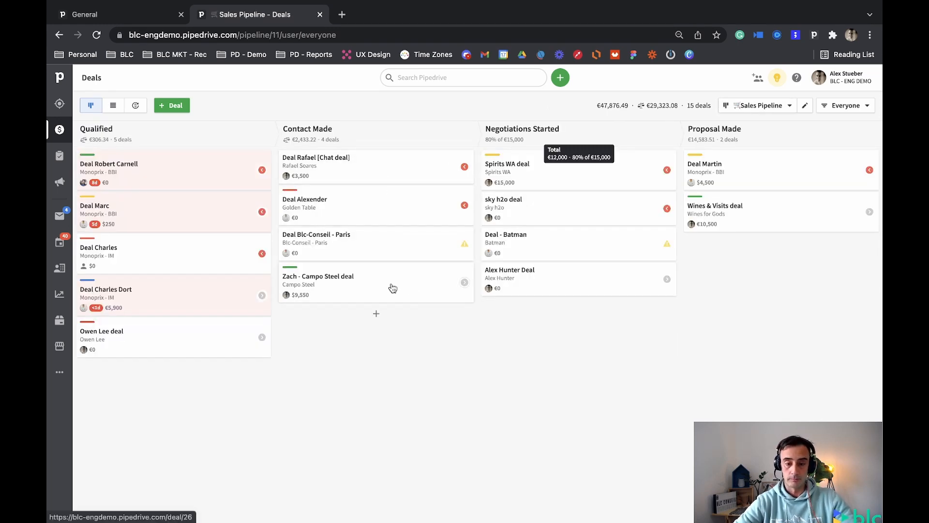
left_click(376, 208)
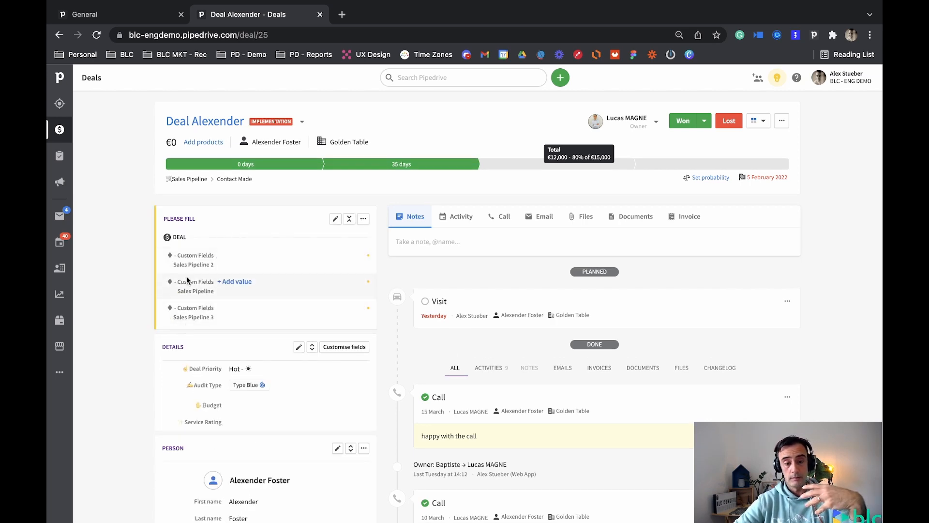
Save "data" in "♦ - Custom Fields Sales Pipeline 2" and "text" in "♦ - Custom Fields Sales Pipeline" for the Golden Table deal.
mouse_move(168, 256)
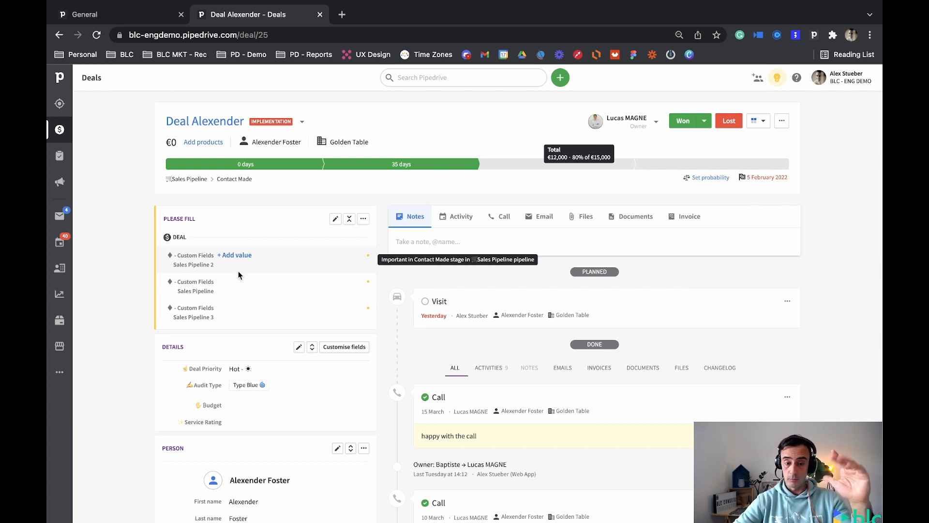
left_click(237, 255)
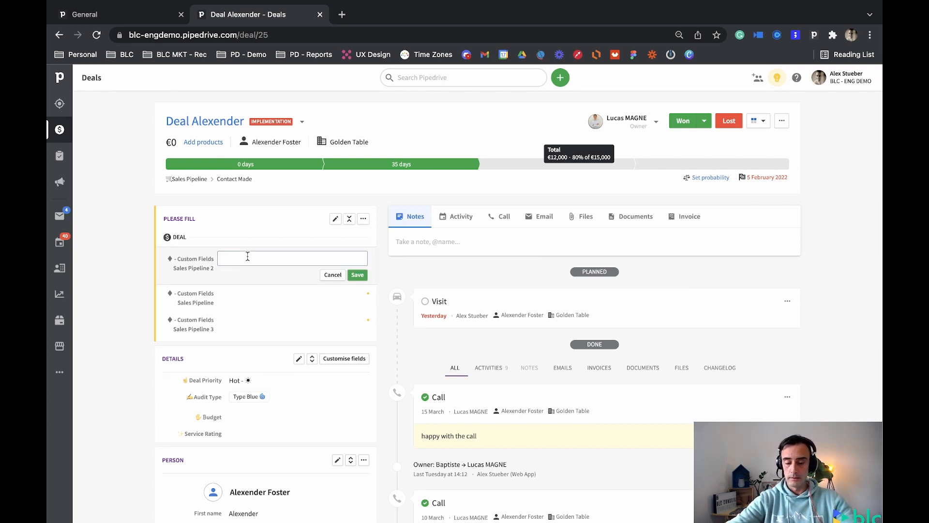
type("data")
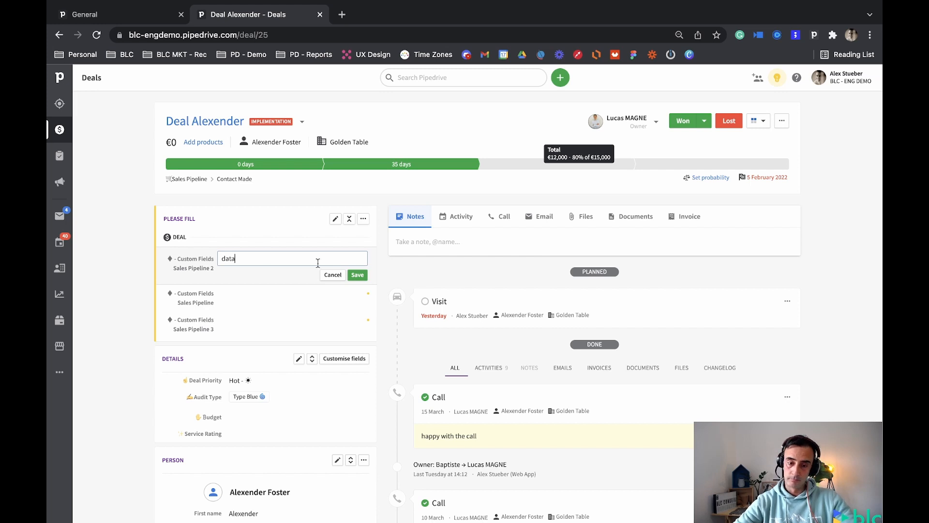
left_click(355, 275)
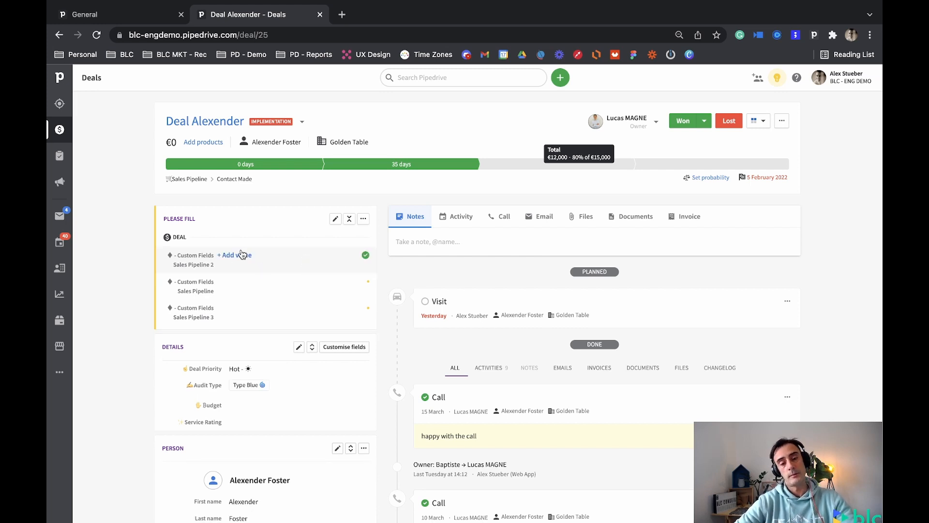
left_click(238, 256)
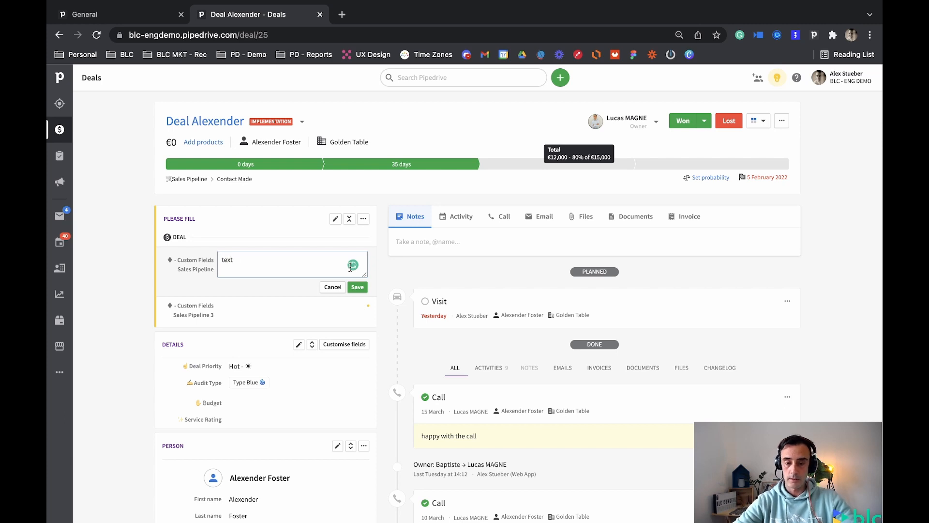
left_click(357, 287)
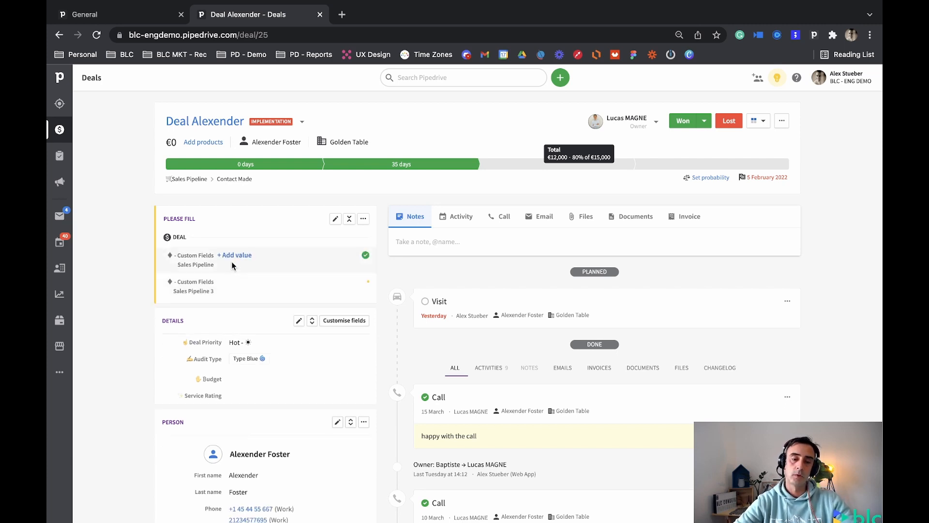
Save "test 1" in "♦ - Custom Fields Sales Pipeline 3" and reload the Golden Table deal.
left_click(244, 256)
type("test 1")
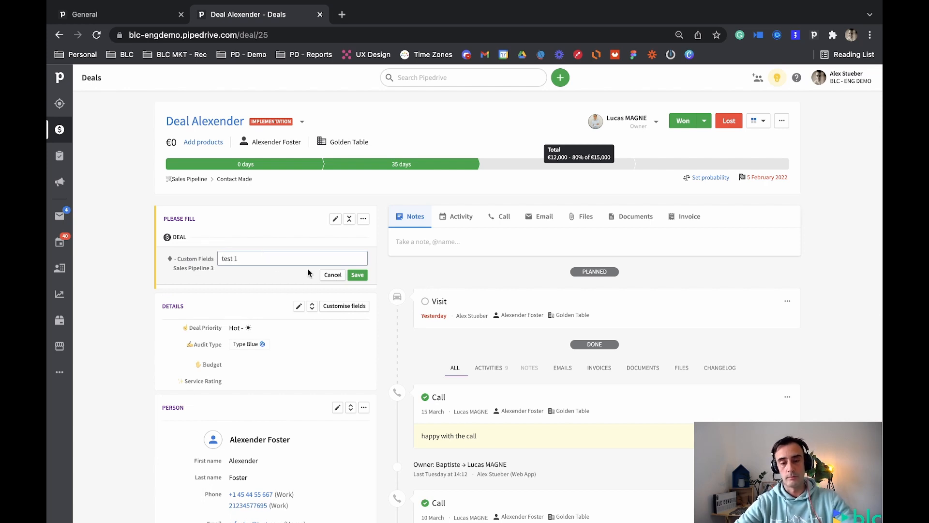
left_click(357, 274)
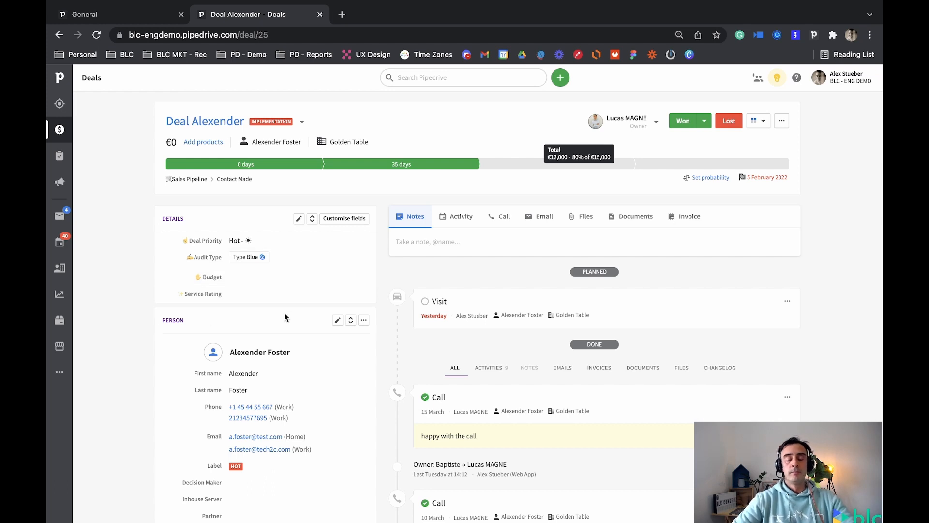
left_click(96, 35)
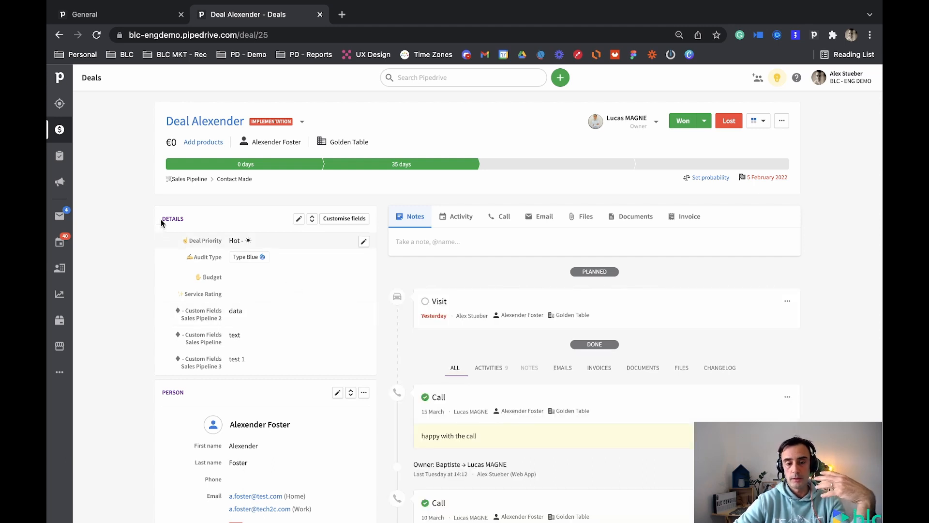
Try limiting the large-text "♦ - Custom Fields Sales Pipeline" importance to Qualified and Contact Made, restore all Sales Pipeline stages, and save the field.
left_click(139, 20)
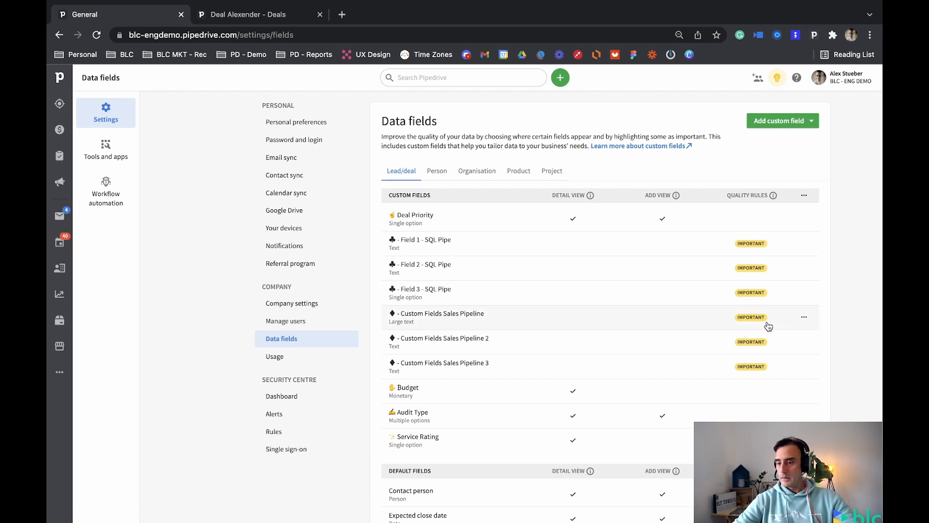
left_click(813, 322)
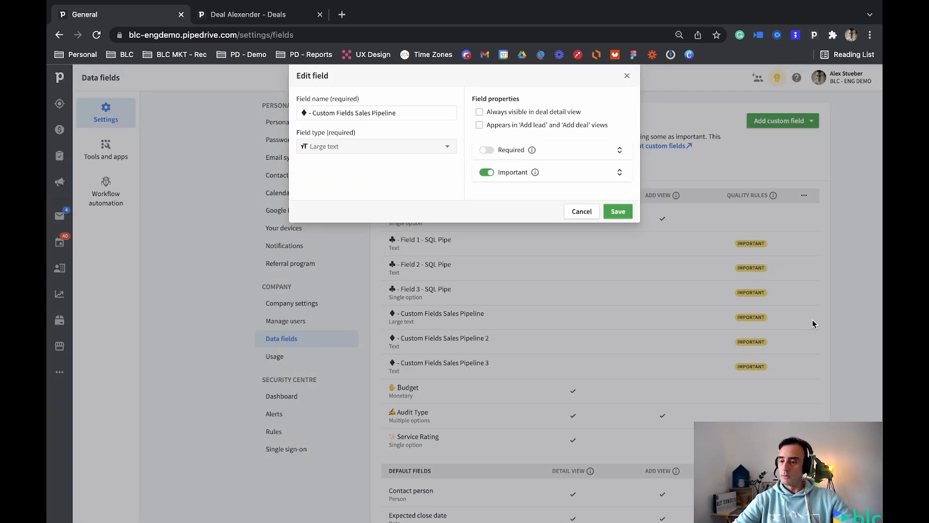
left_click(619, 172)
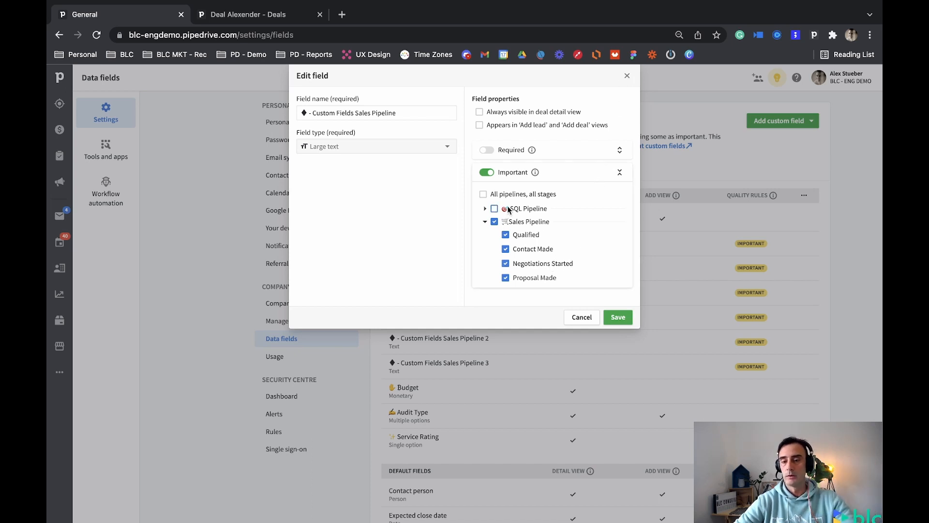
left_click(495, 222)
left_click(505, 235)
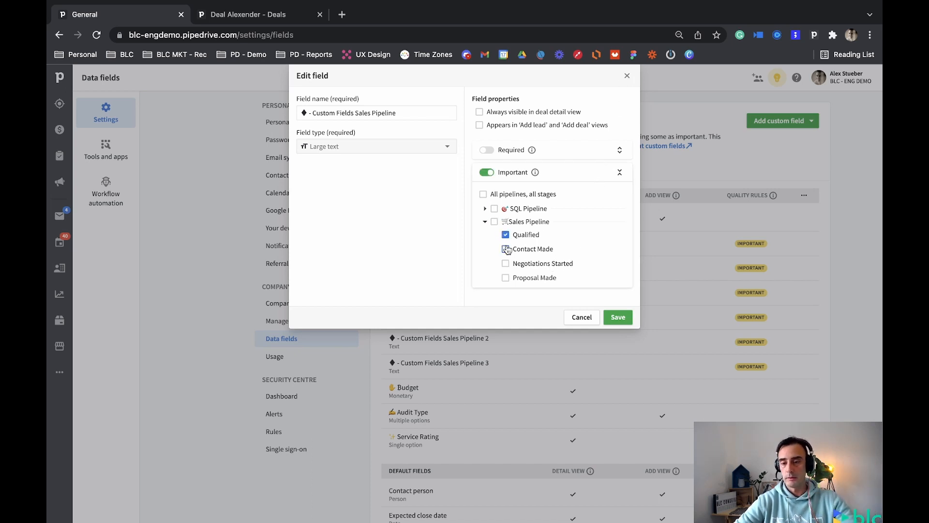
left_click(506, 249)
left_click(495, 222)
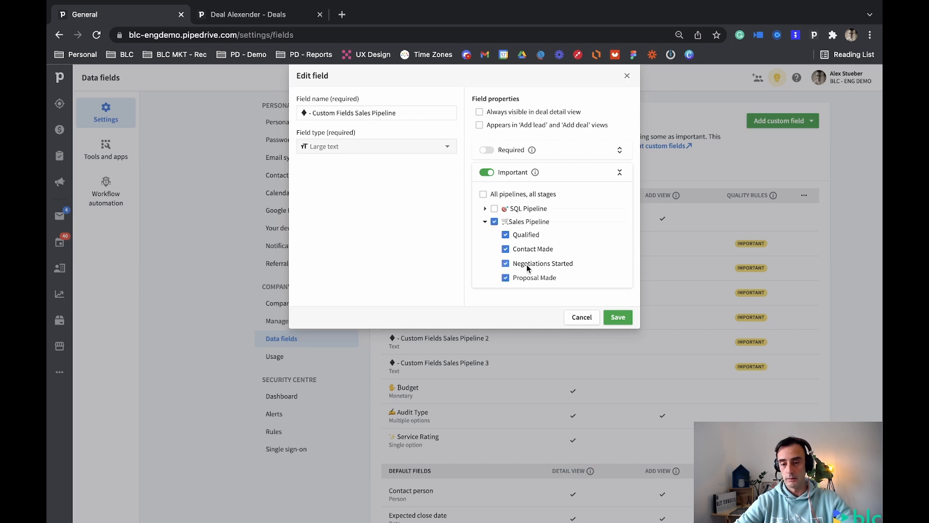
left_click(618, 319)
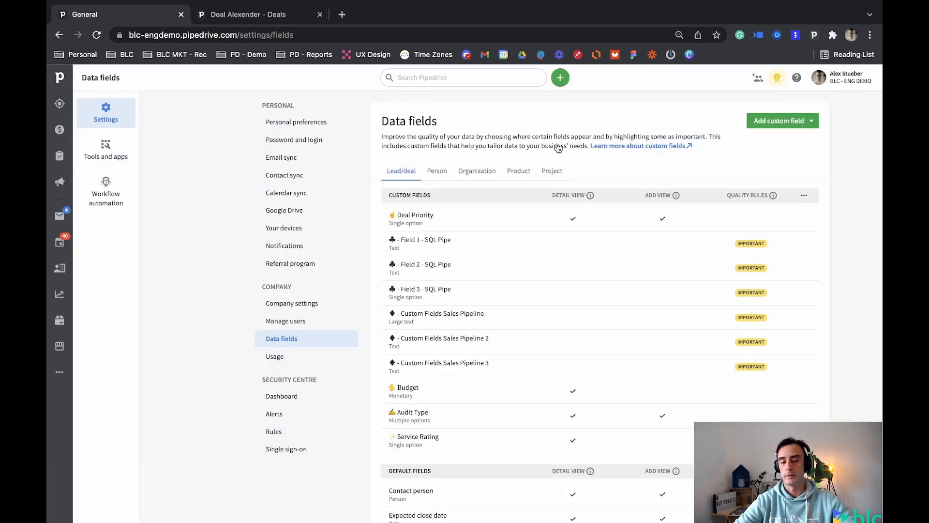
Return to the Golden Table deal and compare the custom fields in its expanded and collapsed details.
left_click(240, 16)
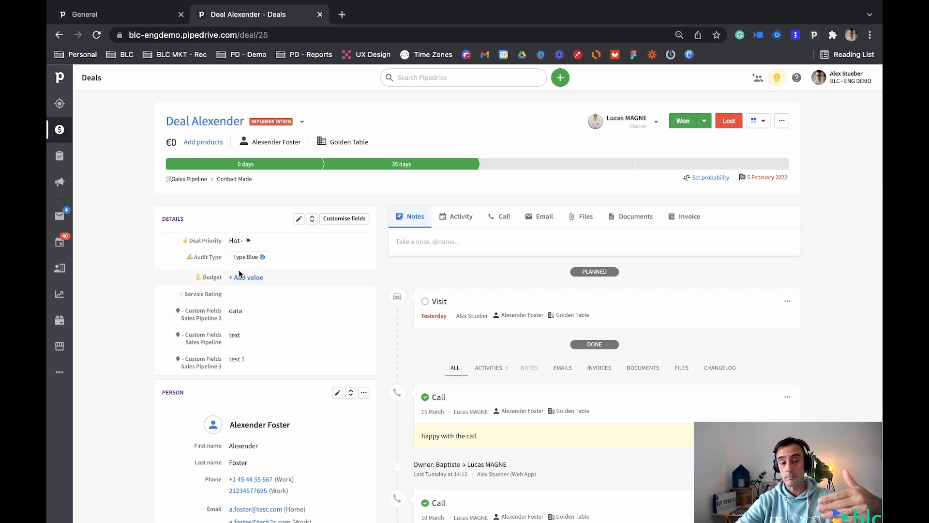
left_click(312, 219)
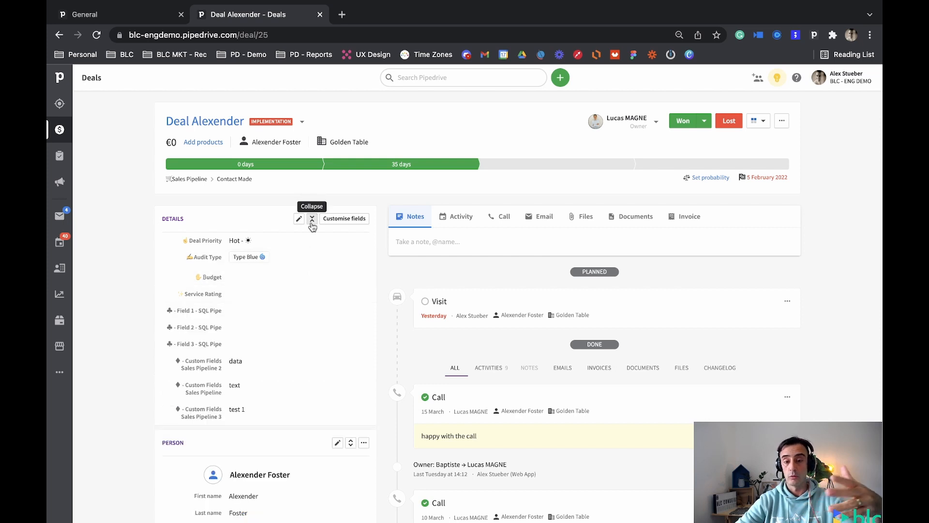
left_click(312, 218)
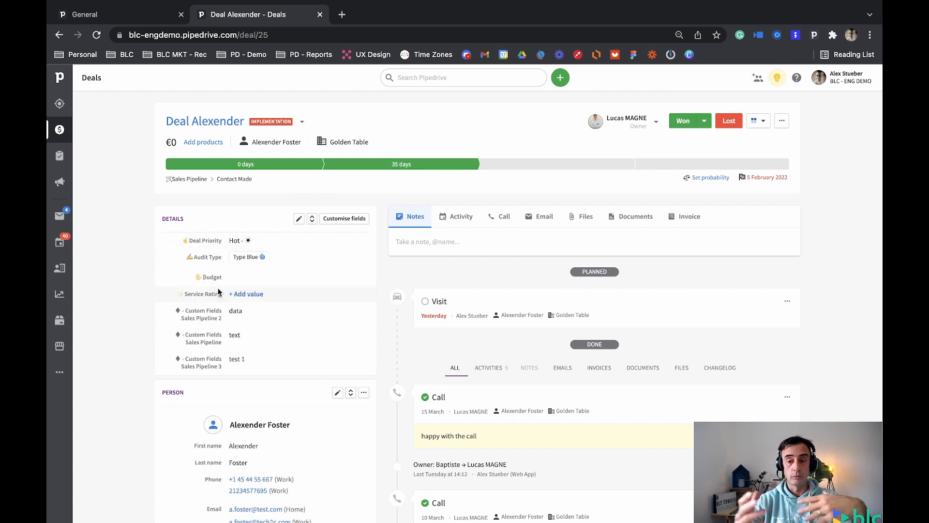